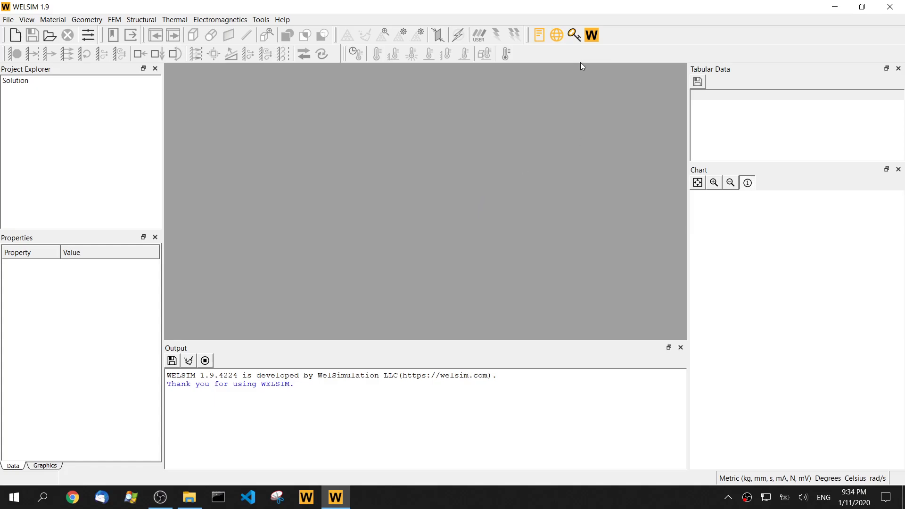
Check the version info, then view the default metric units (kg, mm, s, mA, N, mV) in Preferences
{"action": "left_click", "coordinate": [592, 35]}
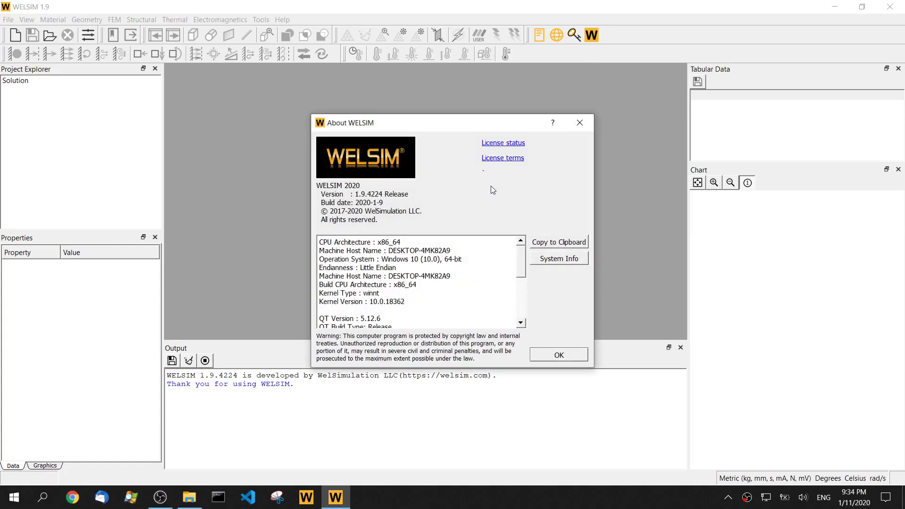
{"action": "left_click", "coordinate": [559, 356]}
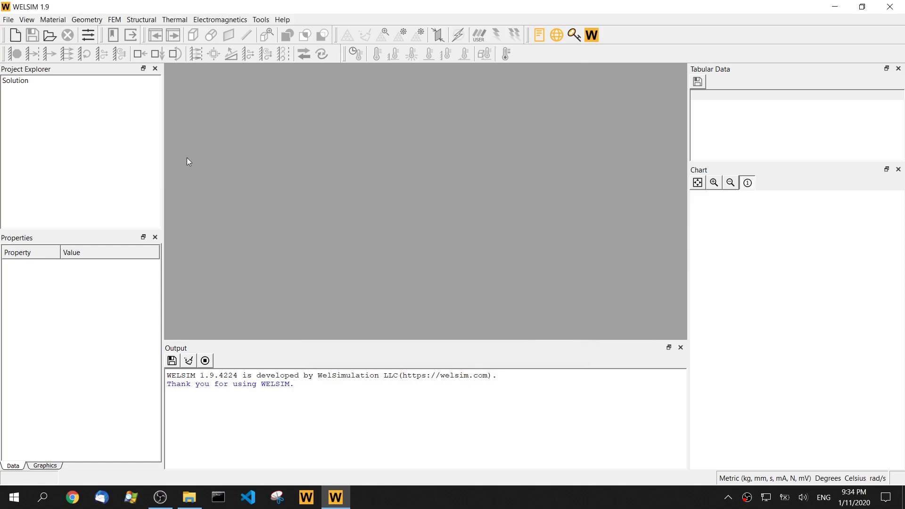
{"action": "left_click", "coordinate": [88, 36]}
{"action": "left_click", "coordinate": [514, 133]}
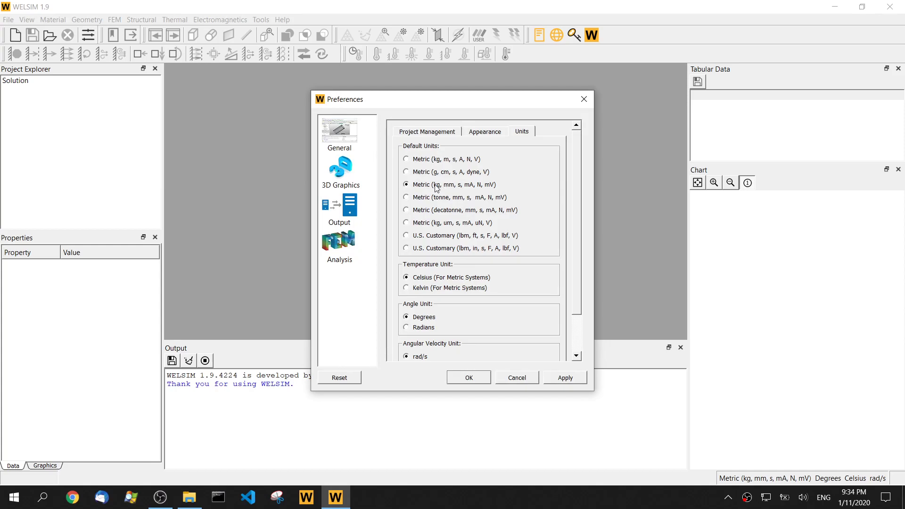
{"action": "left_click", "coordinate": [551, 379]}
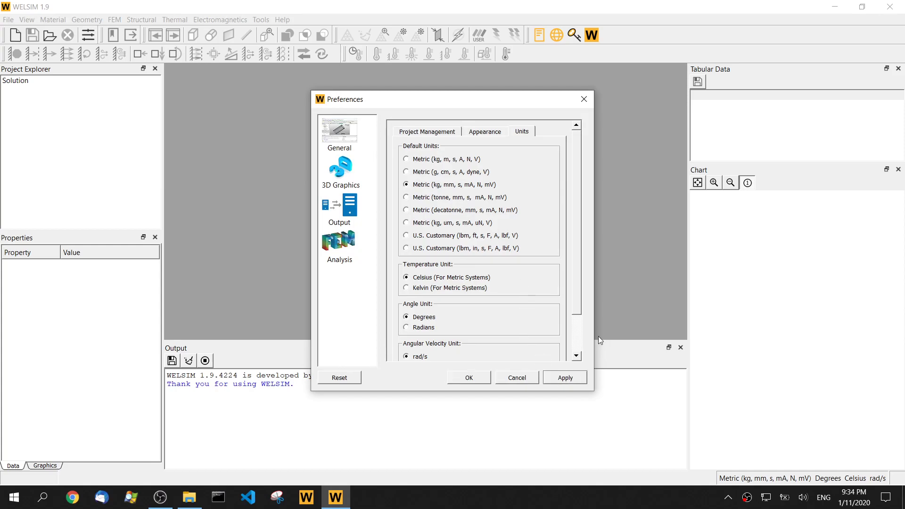
Create a new FEM project and add a new material to edit
{"action": "left_click", "coordinate": [525, 384]}
{"action": "left_click", "coordinate": [15, 34]}
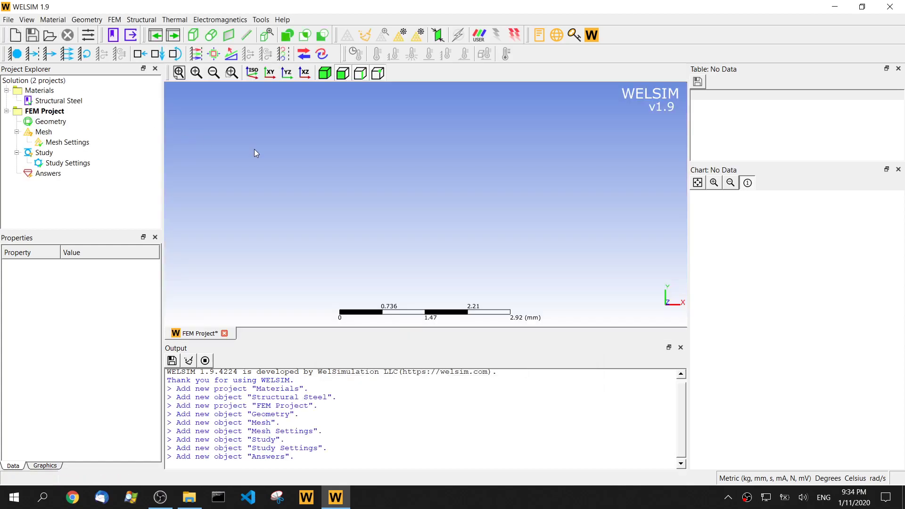
{"action": "left_click", "coordinate": [113, 35]}
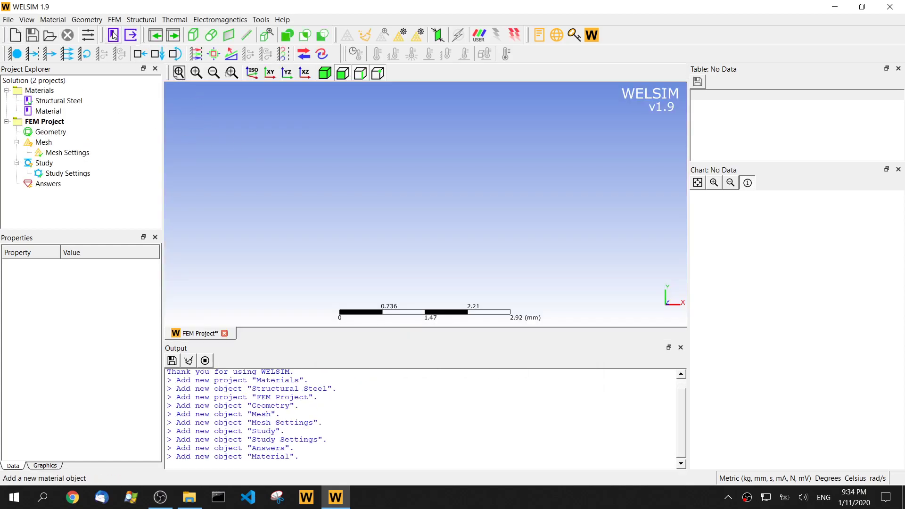
{"action": "double_click", "coordinate": [55, 112]}
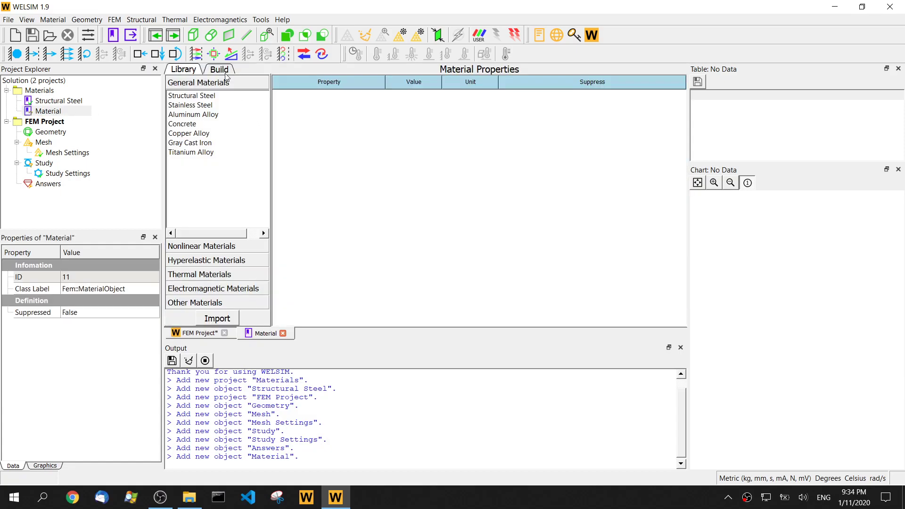
Browse the hyperelastic models and apply Mooney-Rivlin 5 to the material
{"action": "left_click", "coordinate": [222, 71]}
{"action": "left_click", "coordinate": [213, 237]}
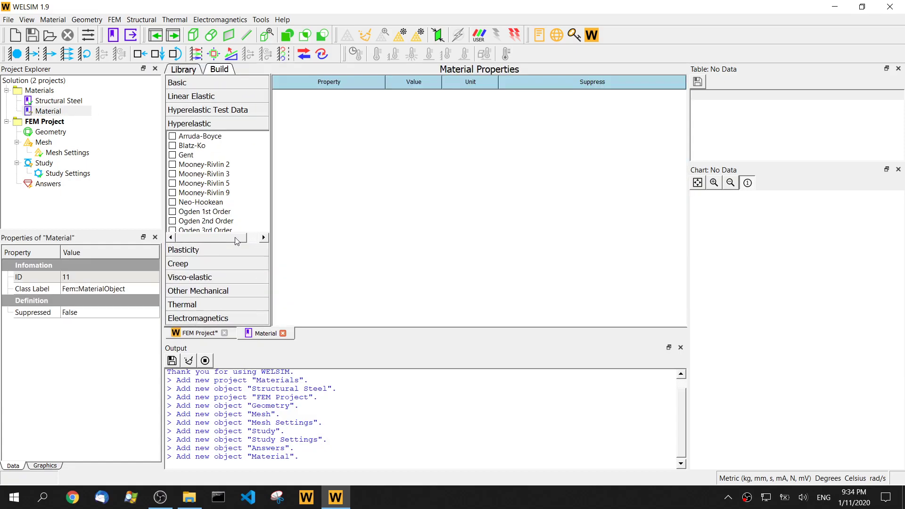
{"action": "left_click_drag", "start_coordinate": [271, 208], "coordinate": [311, 283]}
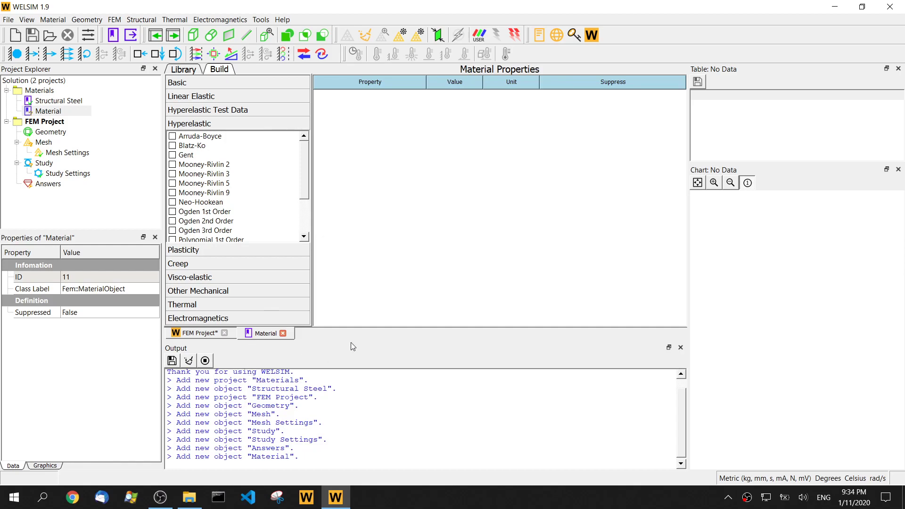
{"action": "left_click_drag", "start_coordinate": [351, 342], "coordinate": [351, 408]}
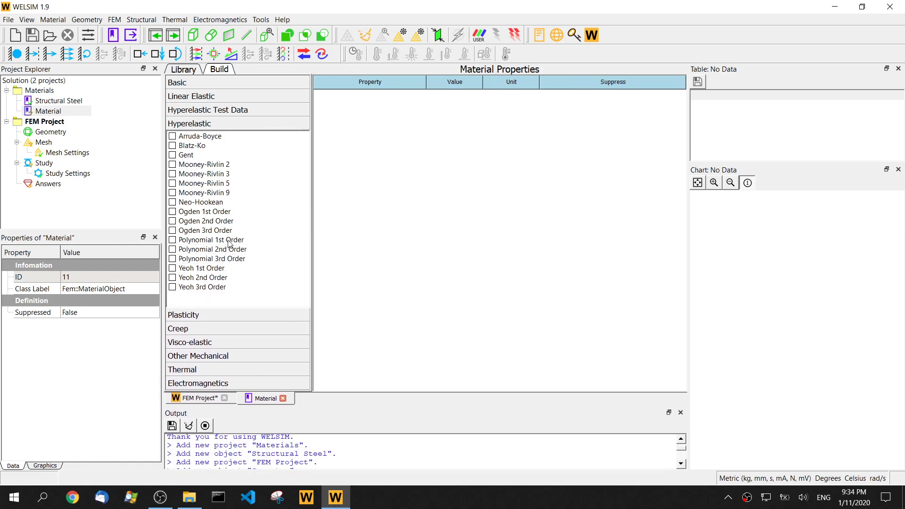
{"action": "left_click", "coordinate": [203, 164]}
{"action": "left_click", "coordinate": [220, 175]}
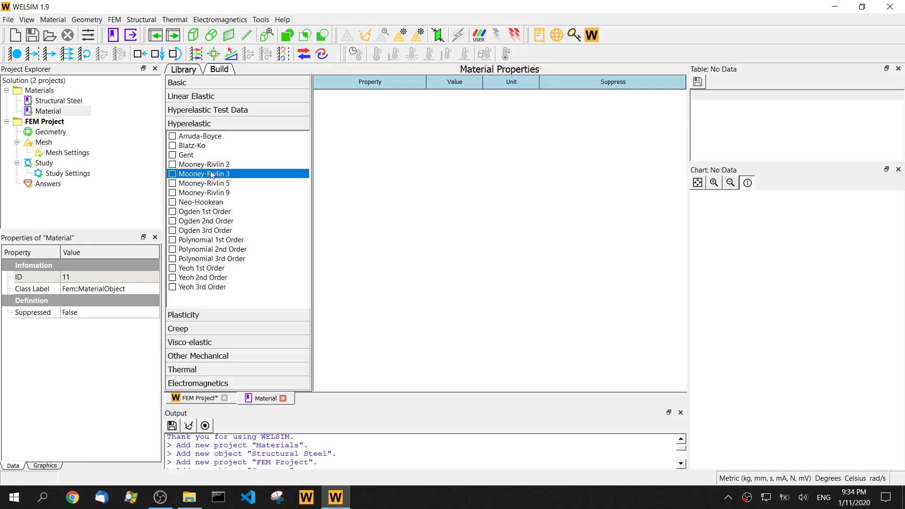
{"action": "left_click", "coordinate": [231, 193]}
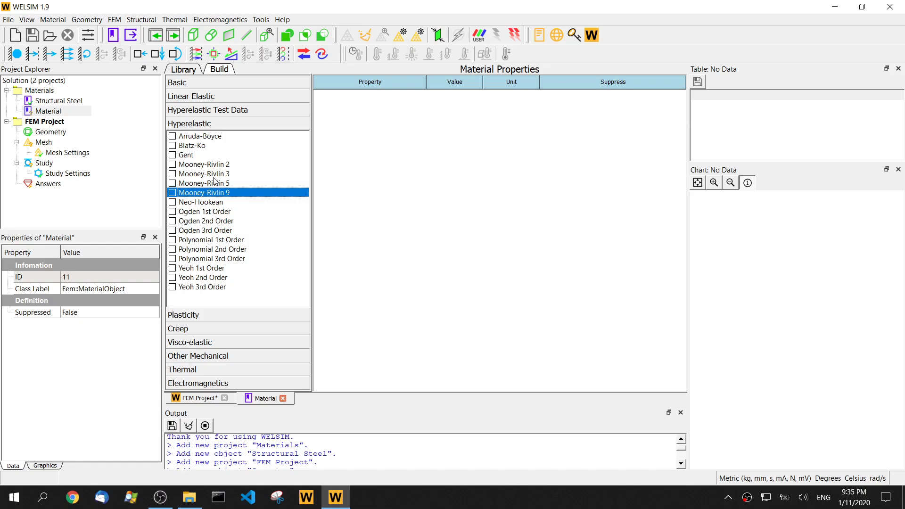
{"action": "left_click", "coordinate": [215, 182]}
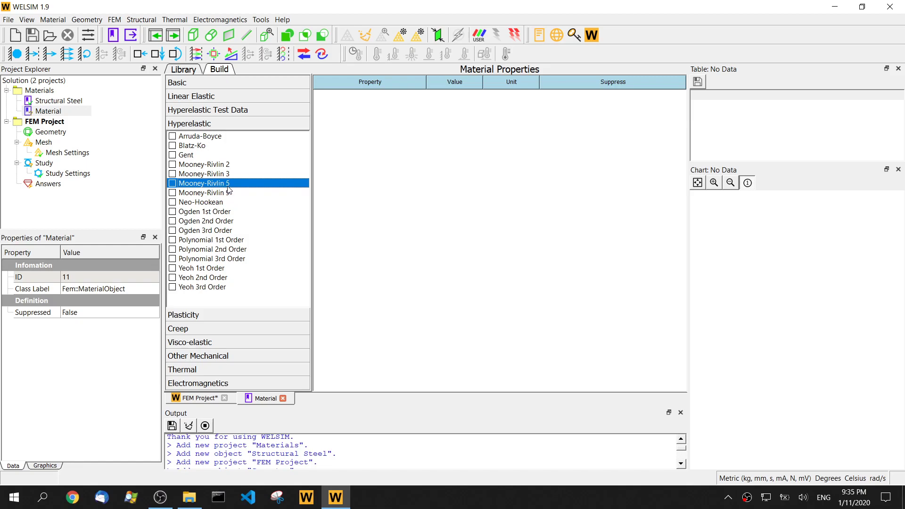
{"action": "left_click", "coordinate": [172, 184]}
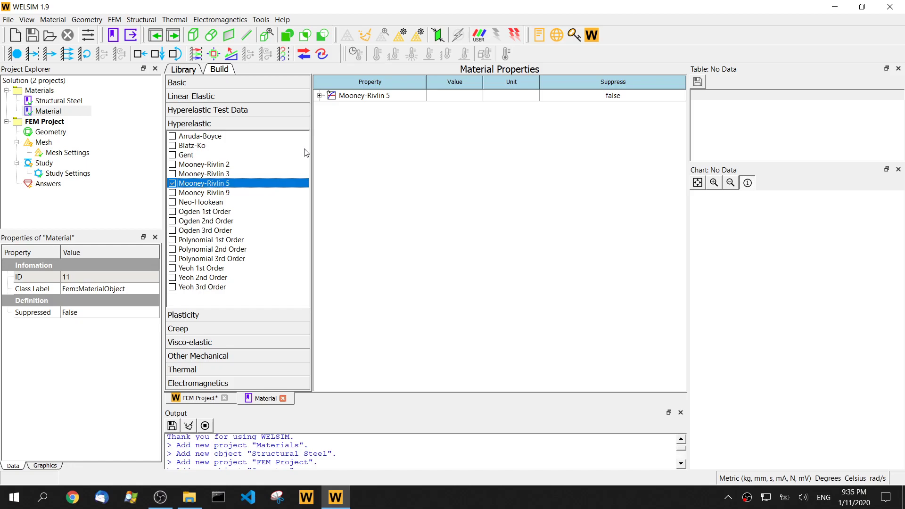
Set Mooney-Rivlin 5 constants C10 to -0.55, C01 to 0.7 and C20 to 1.7
{"action": "left_click", "coordinate": [320, 96]}
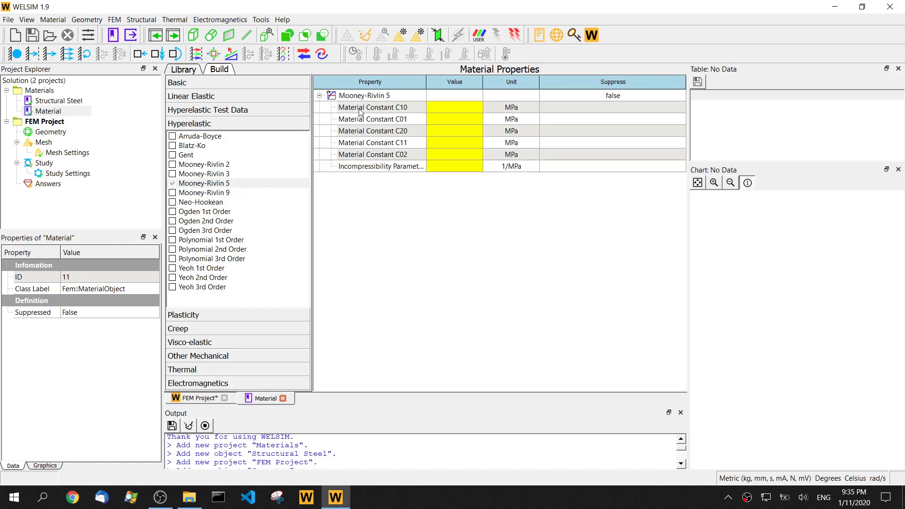
{"action": "left_click", "coordinate": [469, 110]}
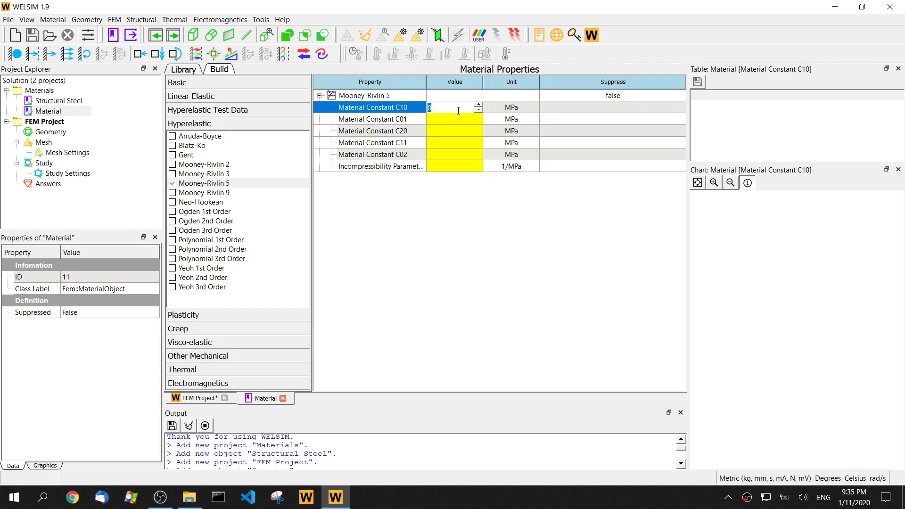
{"action": "type", "text": "-0.55"}
{"action": "left_click", "coordinate": [463, 121]}
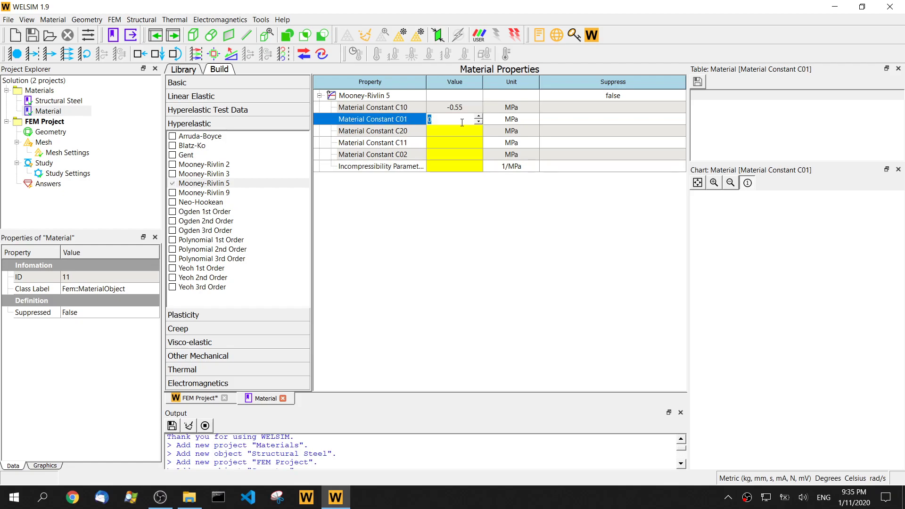
{"action": "type", "text": "0.7"}
{"action": "left_click", "coordinate": [460, 132]}
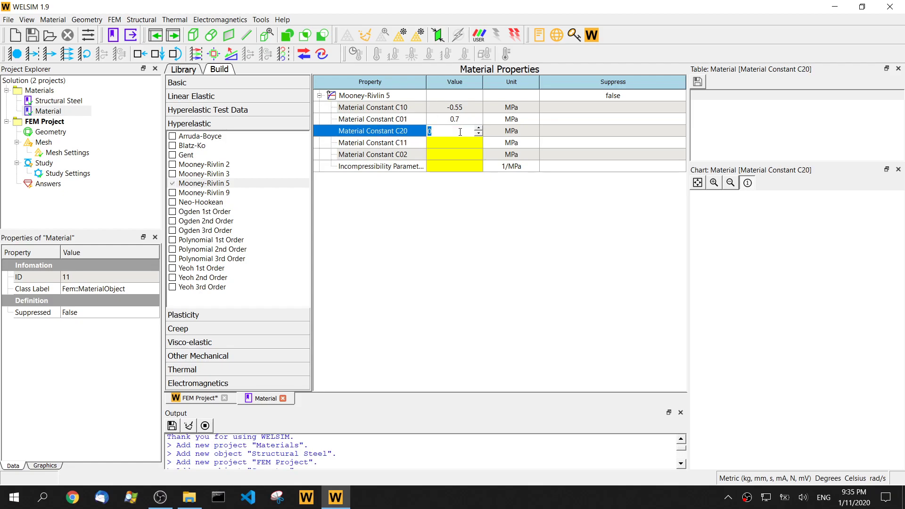
{"action": "type", "text": "1.7"}
Set C11 to 2.5, C02 to -0.9 and the incompressibility parameter to 0.001
{"action": "left_click", "coordinate": [465, 143]}
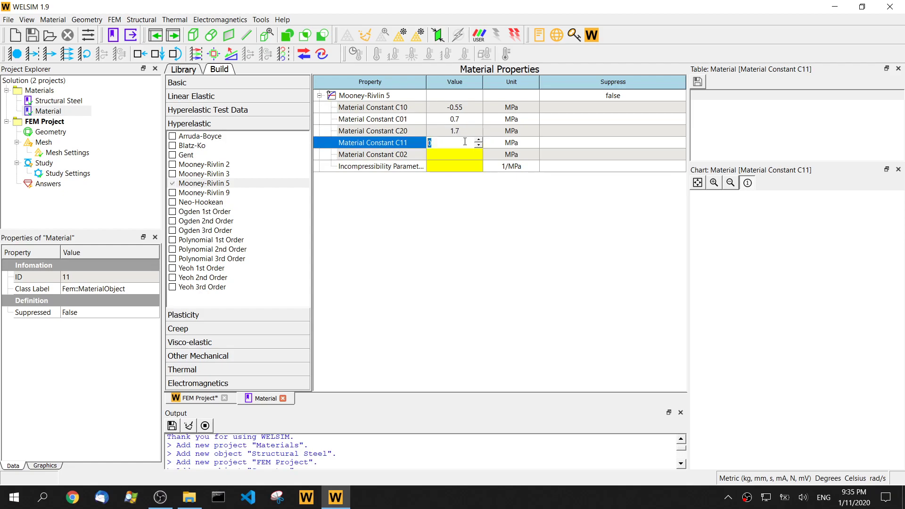
{"action": "type", "text": "2.5"}
{"action": "left_click", "coordinate": [464, 155]}
{"action": "type", "text": "-0.9"}
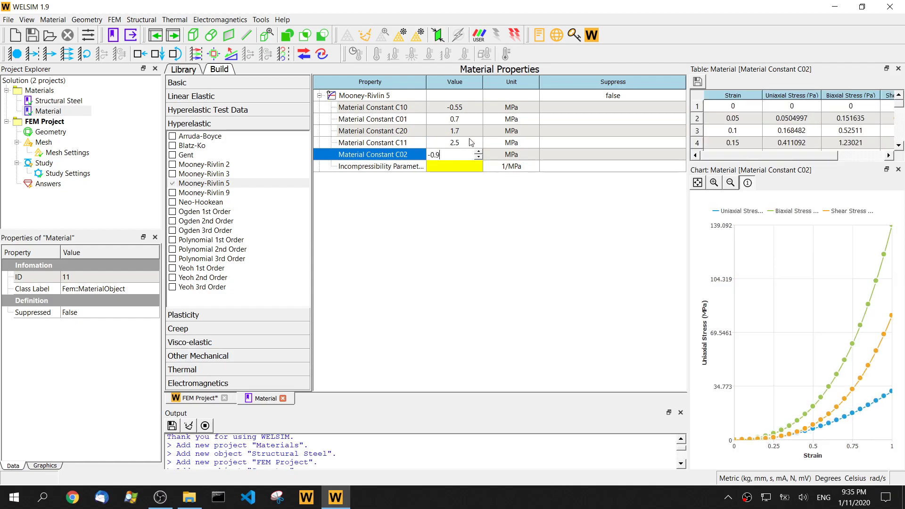
{"action": "left_click", "coordinate": [450, 166]}
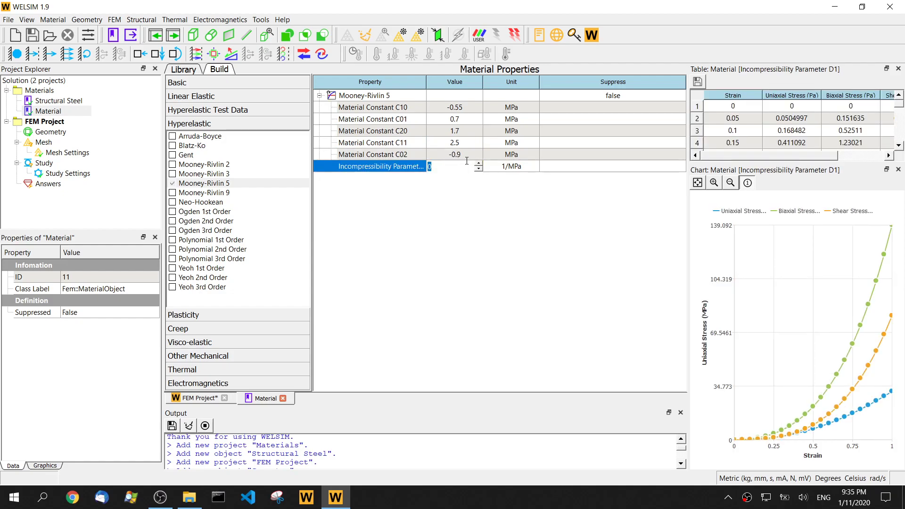
{"action": "type", "text": "0.001"}
{"action": "key", "text": "Return"}
Close the material editor and rename the material to 'MooneyRivlin5'
{"action": "left_click", "coordinate": [283, 398]}
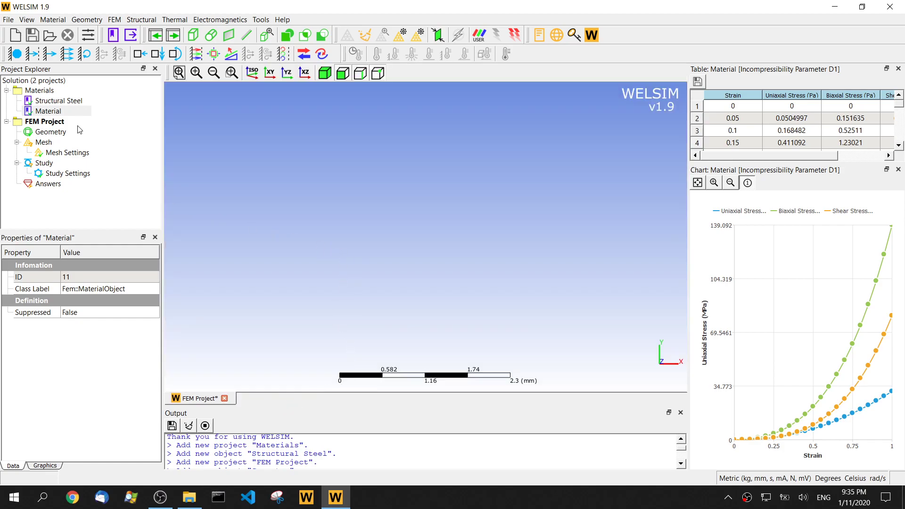
{"action": "left_click", "coordinate": [66, 112]}
{"action": "left_click", "coordinate": [66, 112]}
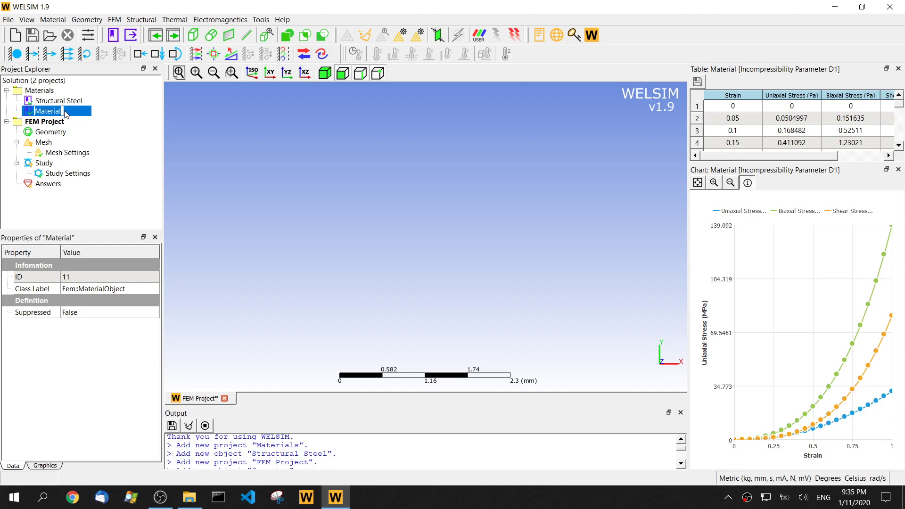
{"action": "type", "text": "MooneyRivlin5"}
{"action": "key", "text": "Return"}
Add a cylinder, set its height to 10 mm and assign it MooneyRivlin5
{"action": "left_click", "coordinate": [211, 35]}
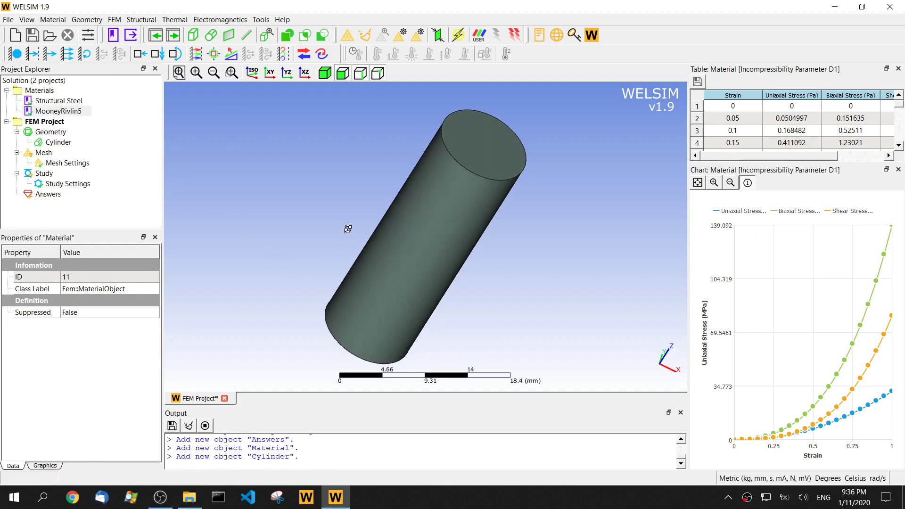
{"action": "left_click", "coordinate": [60, 147]}
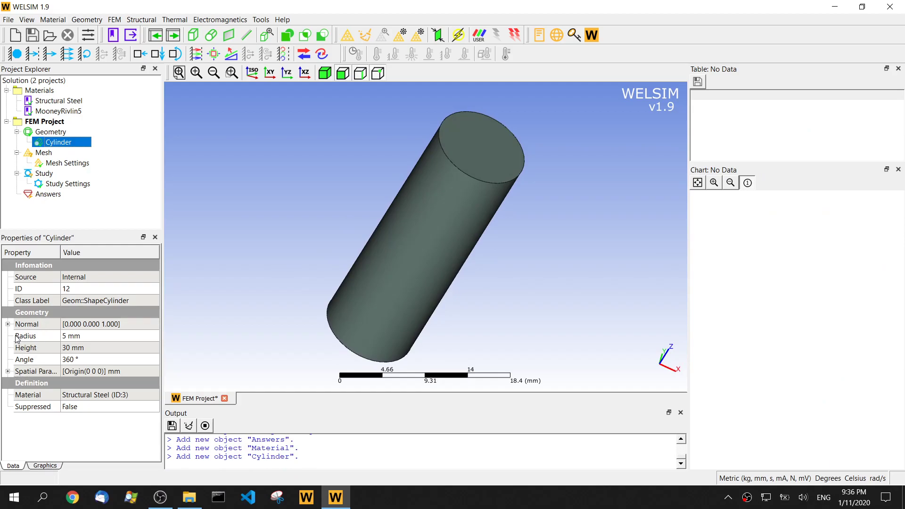
{"action": "left_click", "coordinate": [97, 347]}
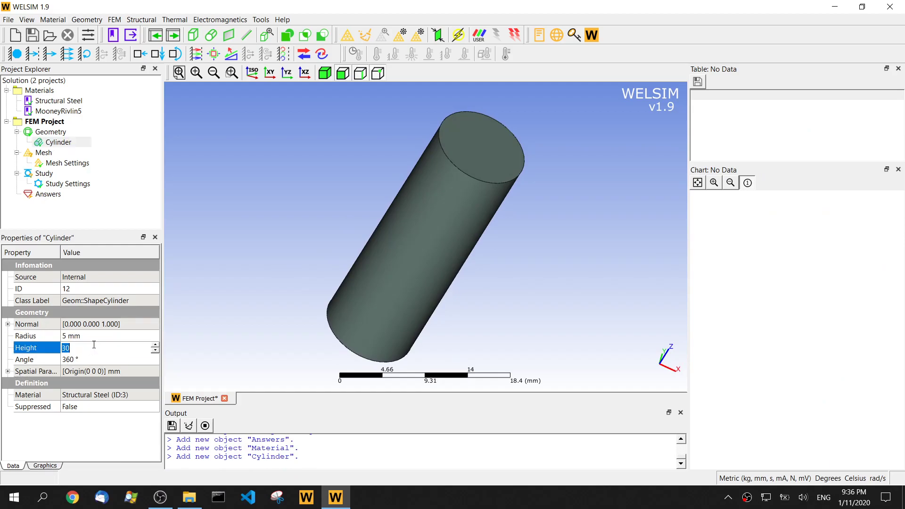
{"action": "type", "text": "10"}
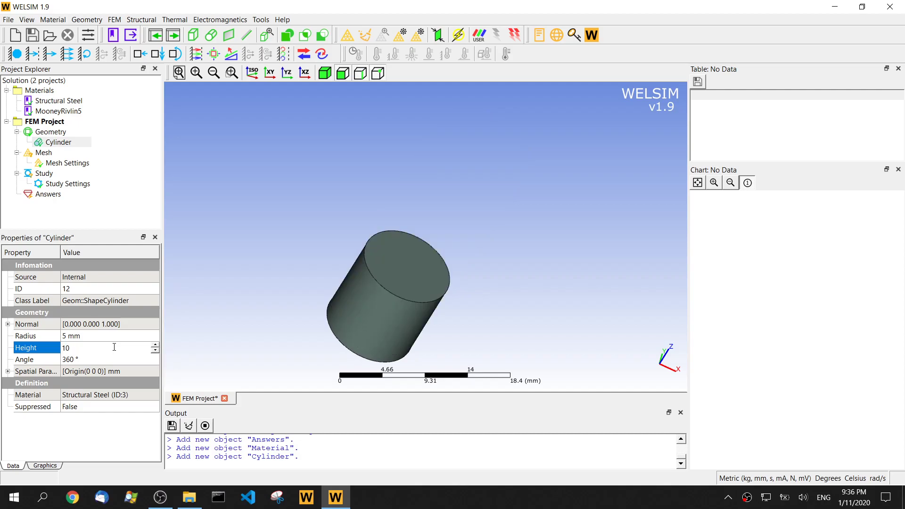
{"action": "left_click_drag", "start_coordinate": [598, 219], "coordinate": [570, 249]}
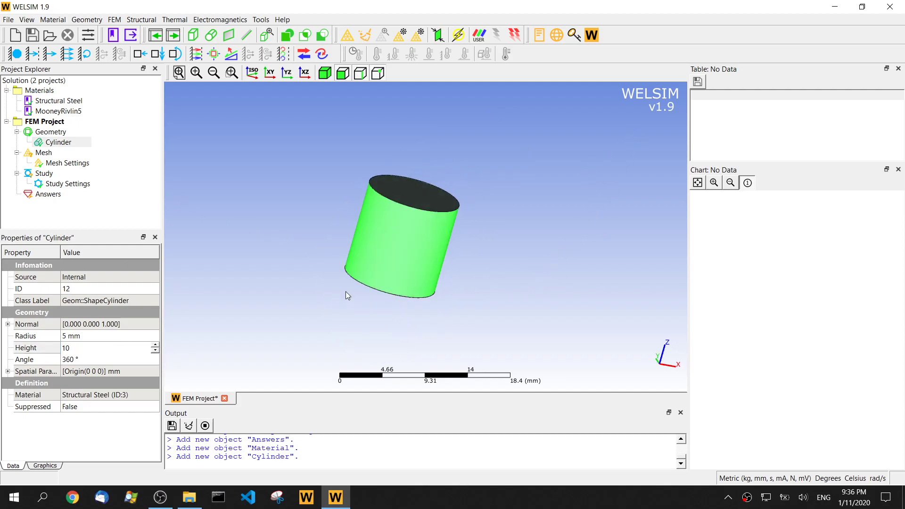
{"action": "left_click", "coordinate": [122, 400]}
{"action": "left_click", "coordinate": [154, 395]}
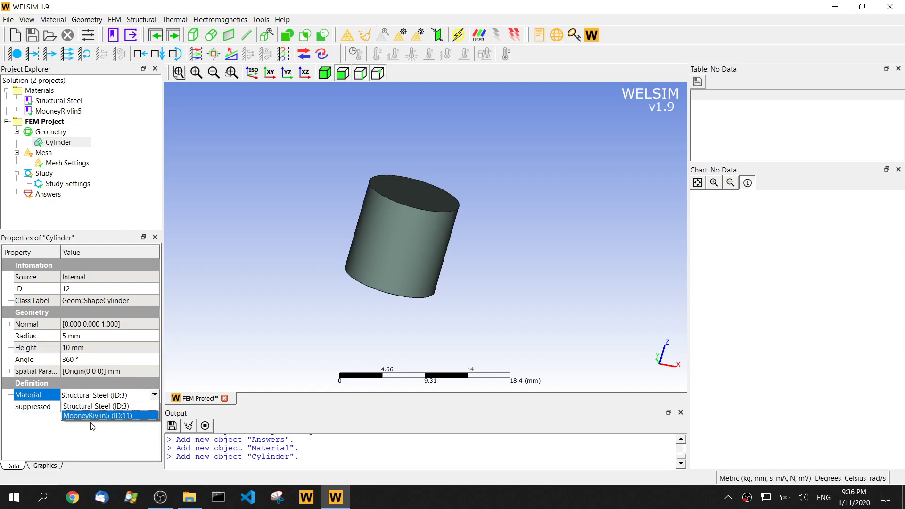
{"action": "left_click", "coordinate": [115, 419]}
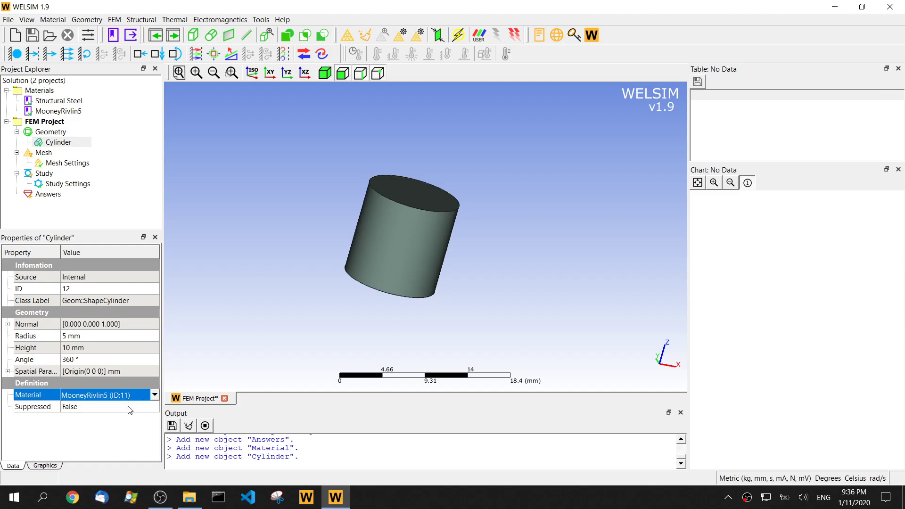
Mesh the cylinder with 1 mm max-size quadratic elements, giving 4788 nodes and 2799 elements
{"action": "left_click_drag", "start_coordinate": [266, 202], "coordinate": [326, 208]}
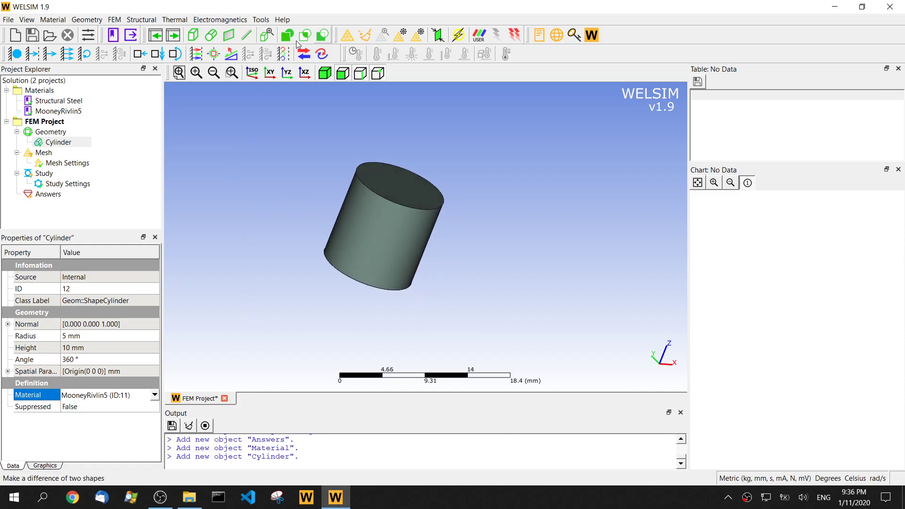
{"action": "left_click", "coordinate": [69, 165]}
{"action": "left_click", "coordinate": [95, 310]}
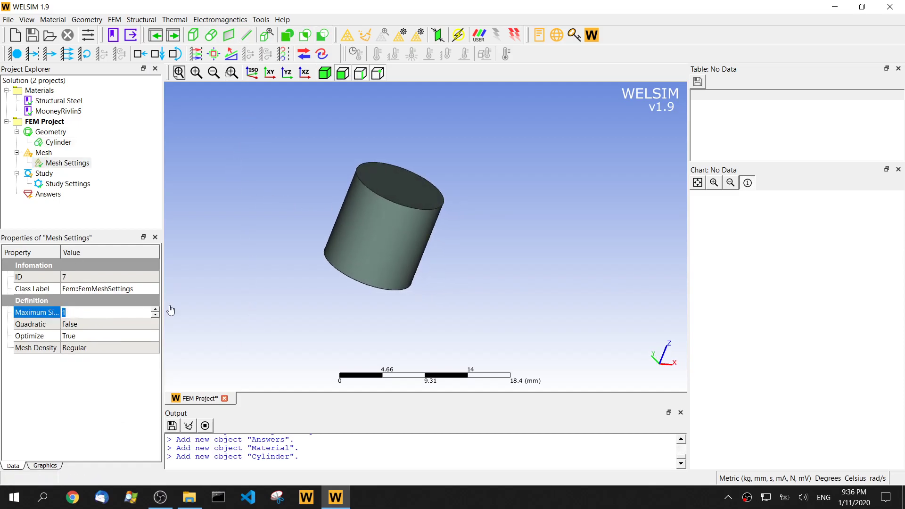
{"action": "left_click", "coordinate": [89, 326]}
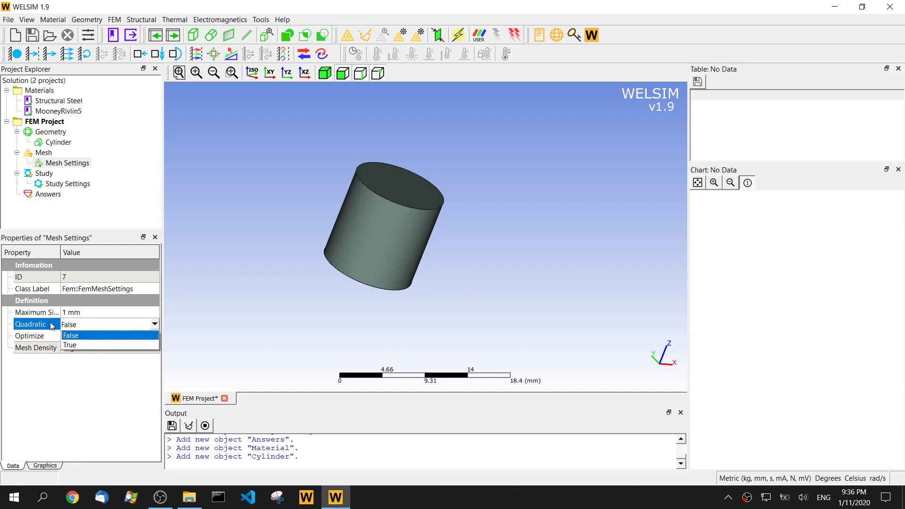
{"action": "left_click", "coordinate": [76, 346]}
{"action": "left_click", "coordinate": [90, 327]}
{"action": "left_click", "coordinate": [133, 325]}
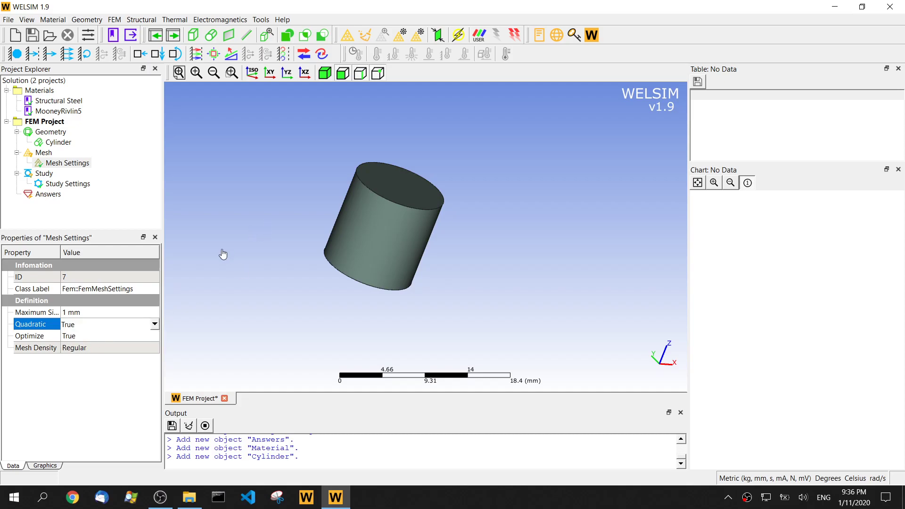
{"action": "left_click_drag", "start_coordinate": [61, 252], "coordinate": [76, 253]}
{"action": "left_click", "coordinate": [347, 35]}
{"action": "left_click", "coordinate": [280, 244]}
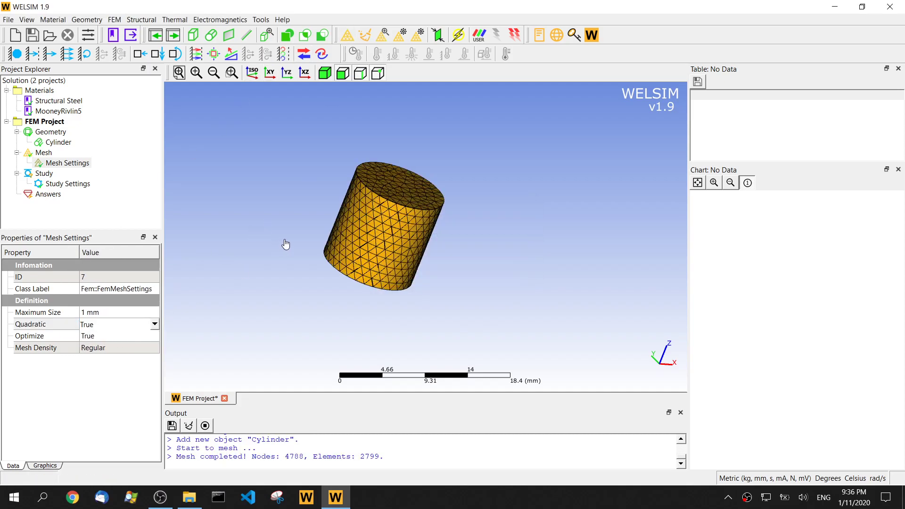
Add a Constraint and a Displacement to the study, fixing the cylinder's bottom face
{"action": "left_click", "coordinate": [68, 184]}
{"action": "left_click", "coordinate": [22, 55]}
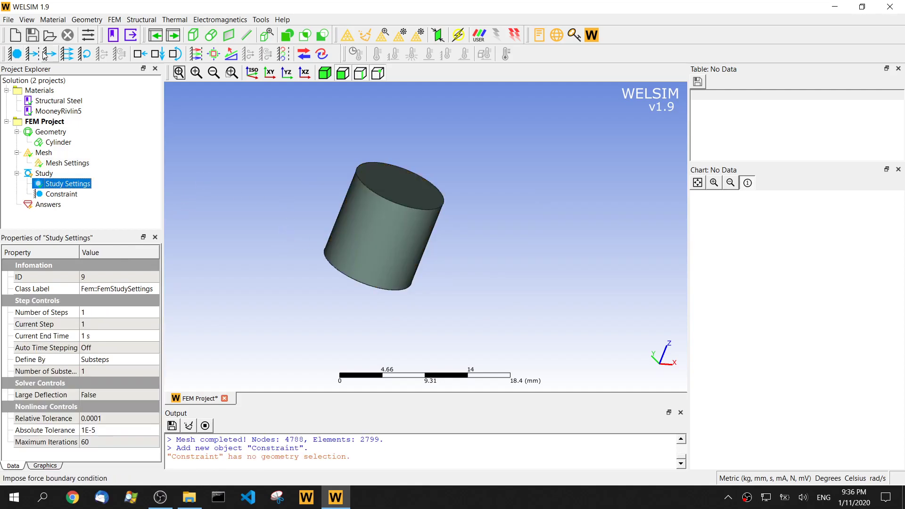
{"action": "left_click", "coordinate": [32, 54]}
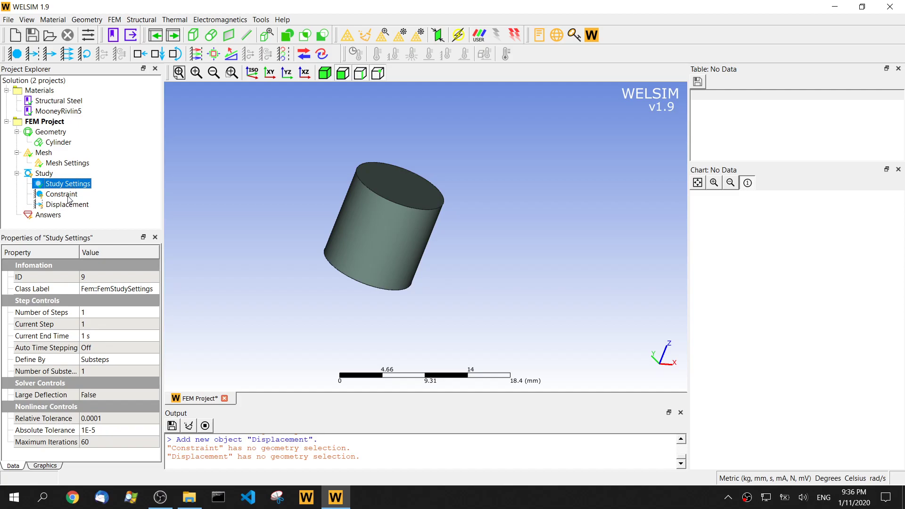
{"action": "left_click", "coordinate": [69, 195]}
{"action": "middle_click_drag", "start_coordinate": [347, 299], "coordinate": [361, 296]}
{"action": "left_click", "coordinate": [364, 295]}
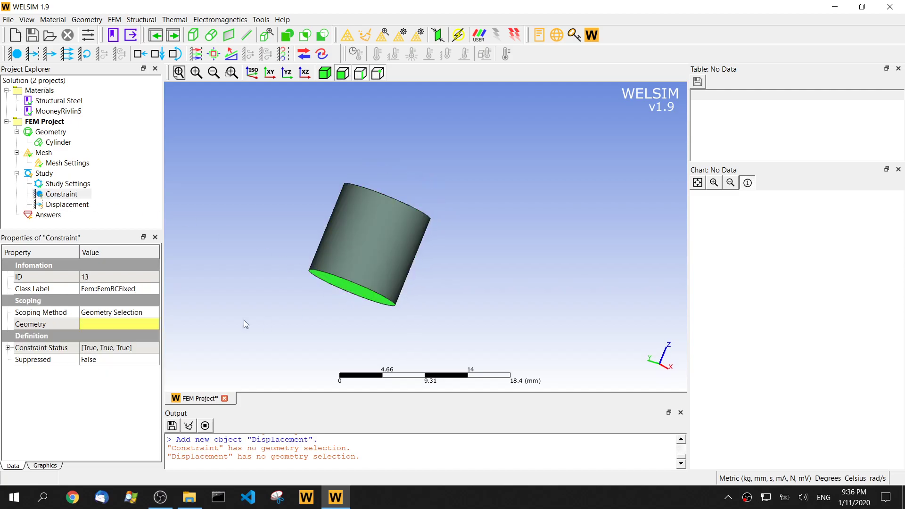
{"action": "left_click", "coordinate": [119, 324]}
Apply the Displacement to the top face with a constant Z value of -4 mm
{"action": "left_click", "coordinate": [56, 205]}
{"action": "middle_click_drag", "start_coordinate": [513, 164], "coordinate": [415, 190]}
{"action": "left_click", "coordinate": [397, 191]}
{"action": "left_click", "coordinate": [101, 325]}
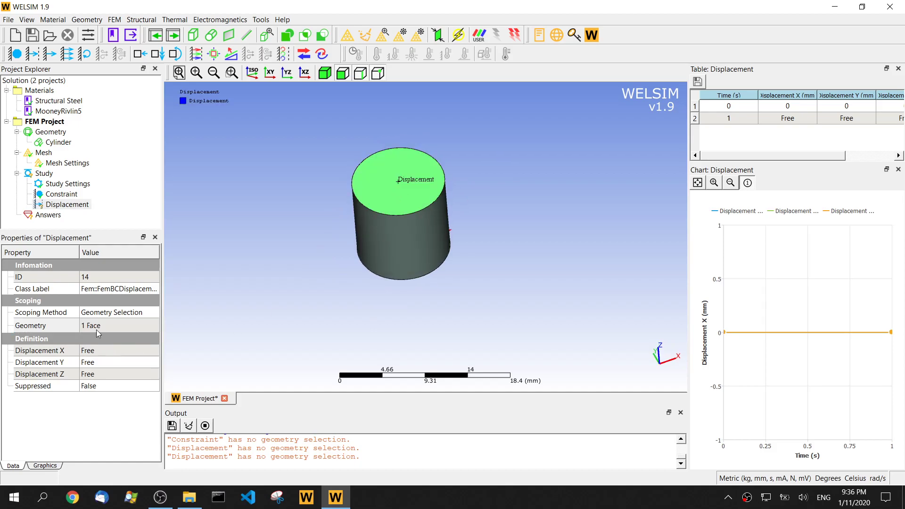
{"action": "left_click", "coordinate": [108, 376]}
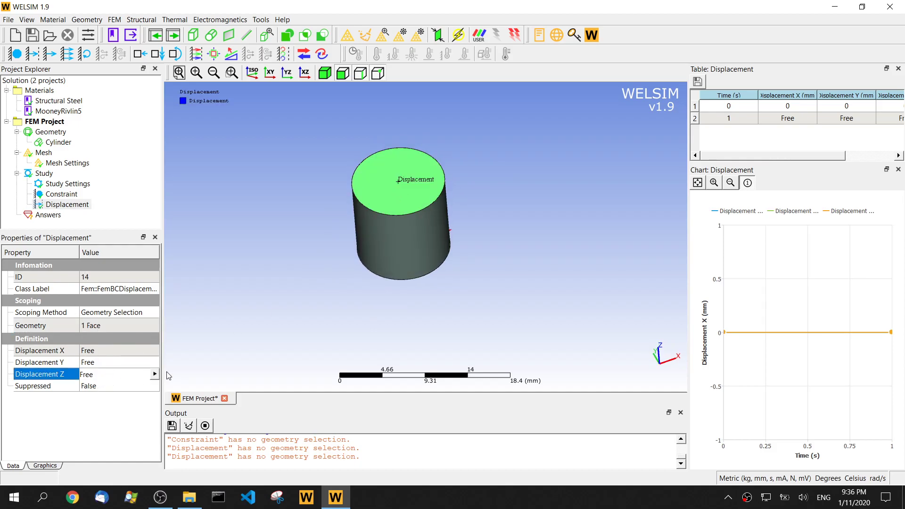
{"action": "left_click", "coordinate": [155, 374]}
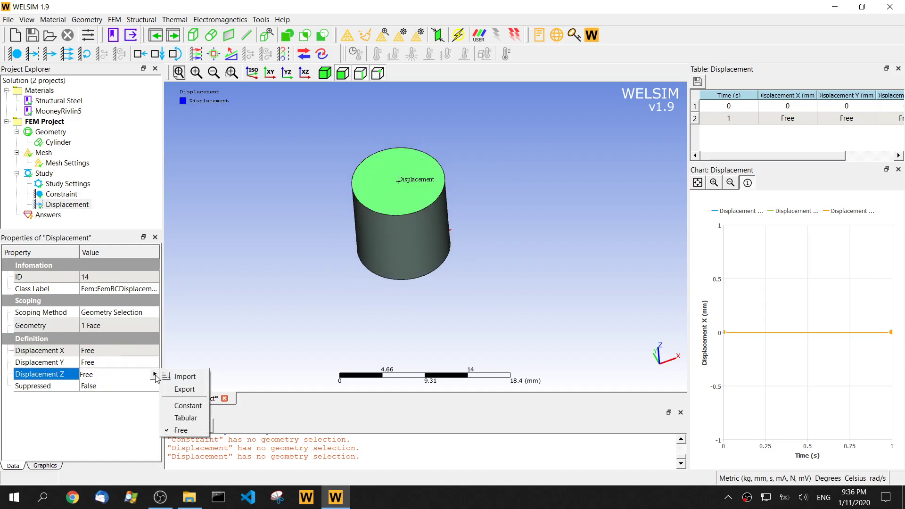
{"action": "left_click", "coordinate": [188, 406]}
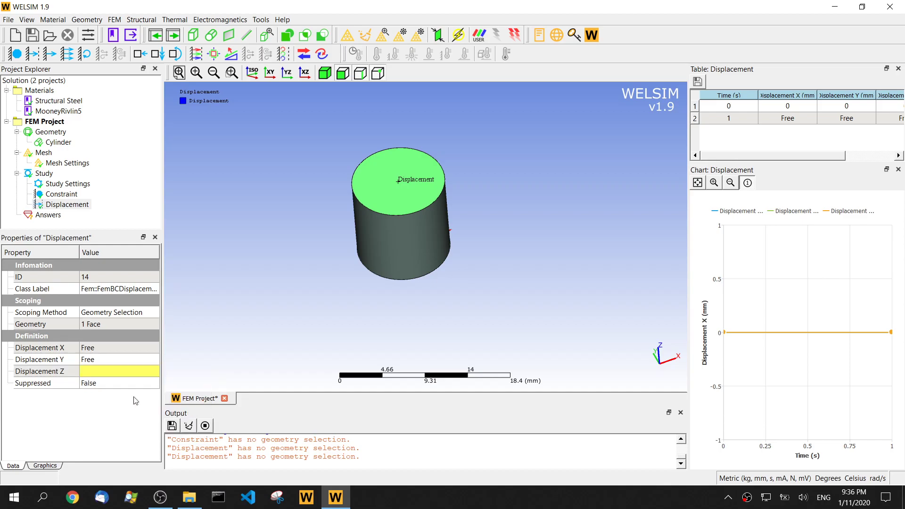
{"action": "left_click", "coordinate": [110, 372]}
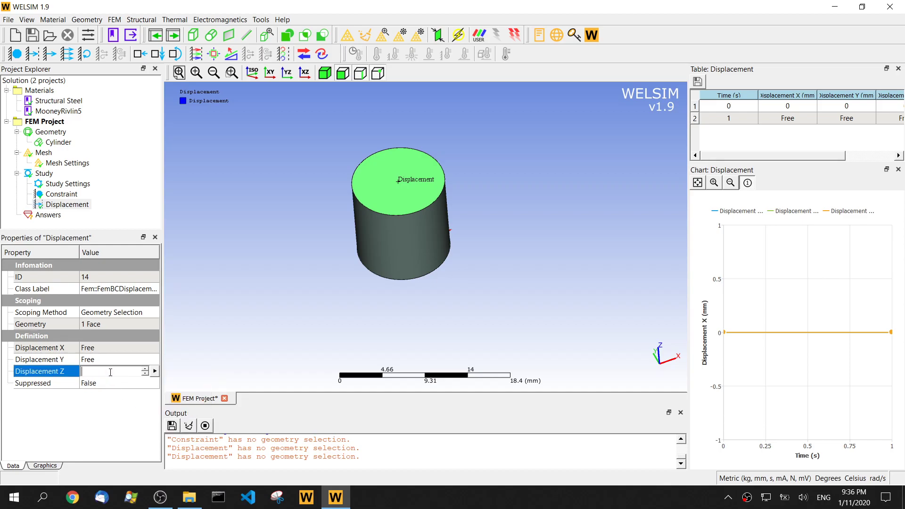
{"action": "type", "text": "-4"}
{"action": "key", "text": "Return"}
{"action": "left_click", "coordinate": [254, 283]}
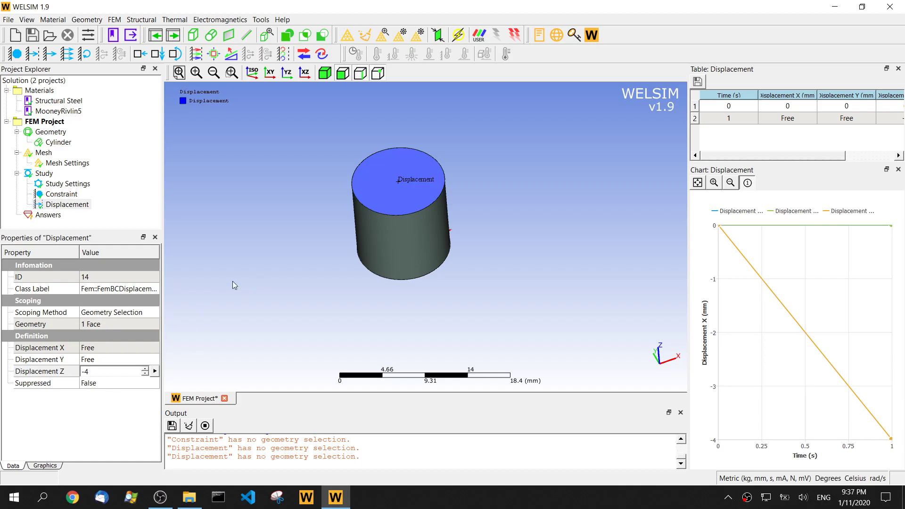
{"action": "middle_click_drag", "start_coordinate": [297, 253], "coordinate": [293, 222]}
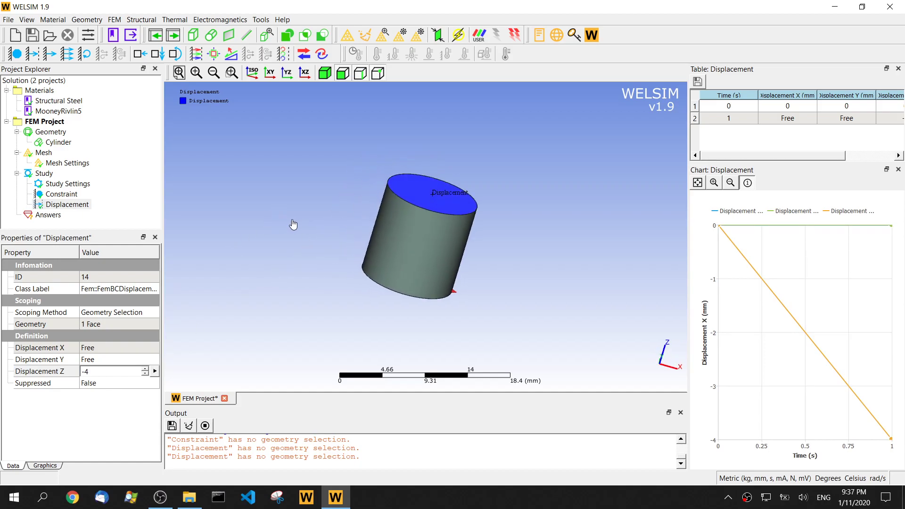
Set the study's Number of Substeps to 20
{"action": "left_click", "coordinate": [65, 187]}
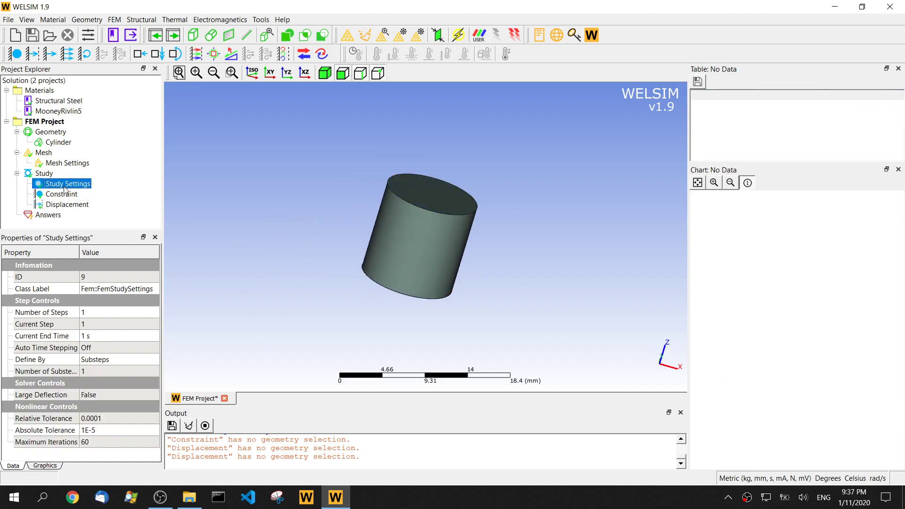
{"action": "left_click", "coordinate": [108, 372]}
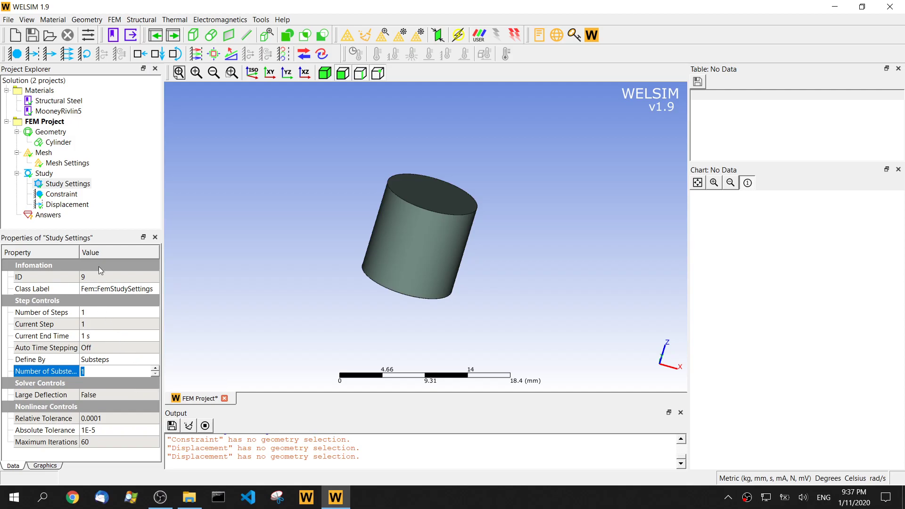
{"action": "left_click_drag", "start_coordinate": [79, 252], "coordinate": [91, 253]}
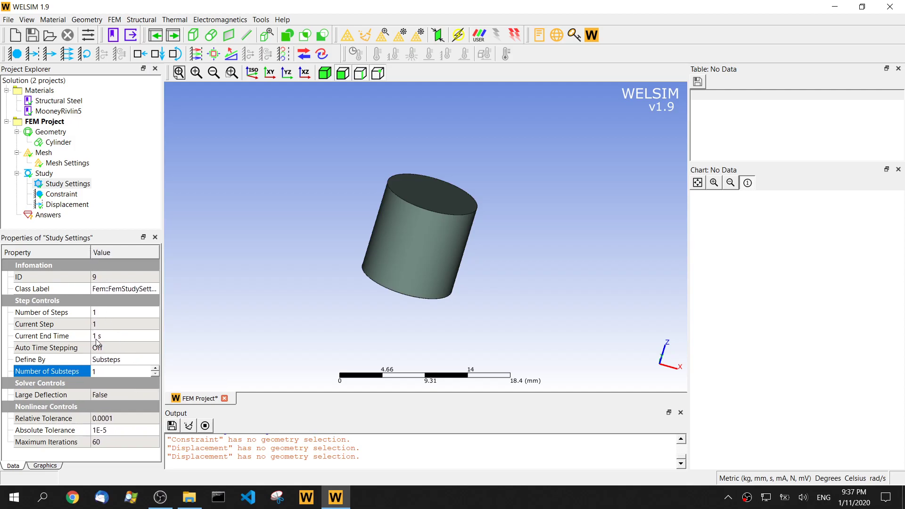
{"action": "double_click", "coordinate": [95, 372]}
Solve the analysis and follow the enlarged log until all 20 substeps finish in 56.01 s
{"action": "left_click", "coordinate": [458, 35]}
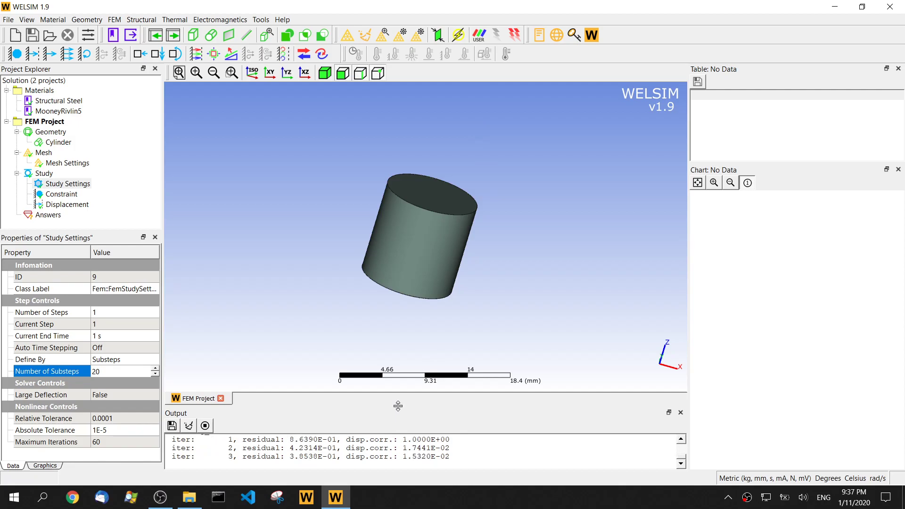
{"action": "left_click_drag", "start_coordinate": [397, 394], "coordinate": [401, 300]}
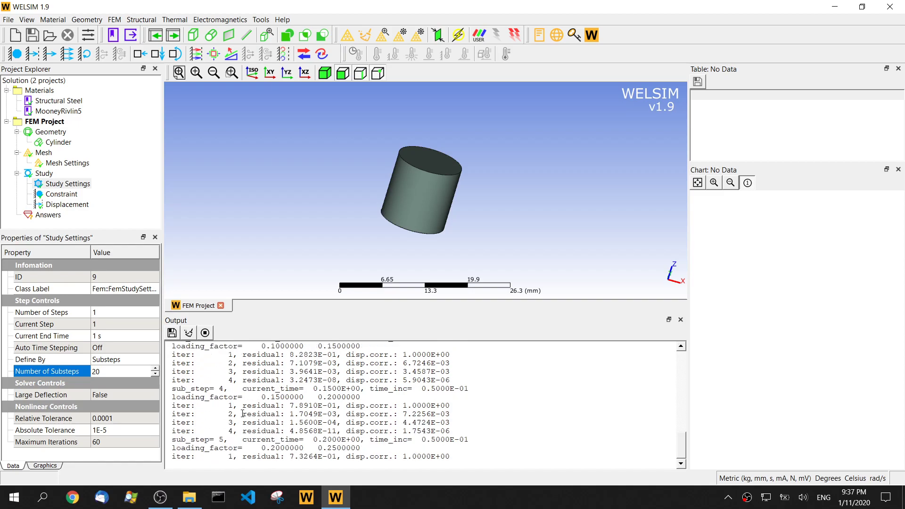
{"action": "left_click_drag", "start_coordinate": [448, 415], "coordinate": [300, 406]}
{"action": "left_click", "coordinate": [246, 376]}
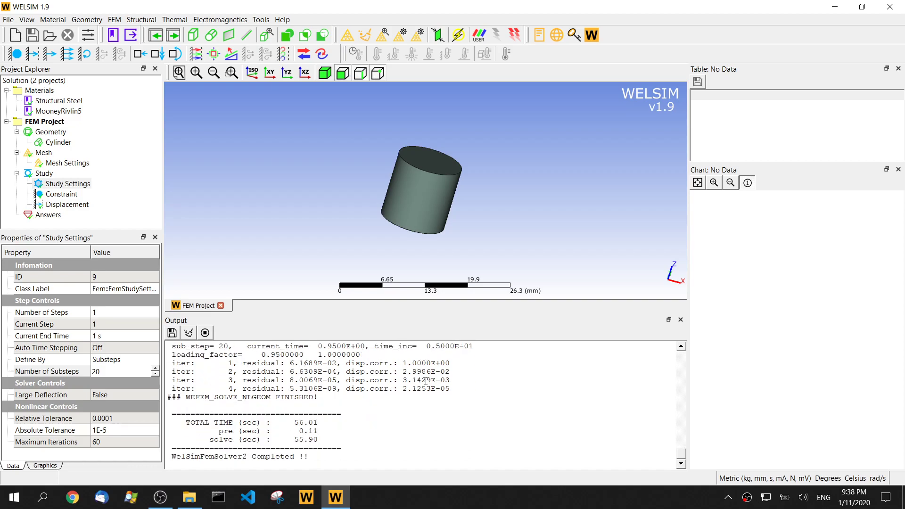
Add a von-Mises Stress result and a Reaction Force Probe under Answers
{"action": "left_click", "coordinate": [52, 215]}
{"action": "left_click", "coordinate": [214, 54]}
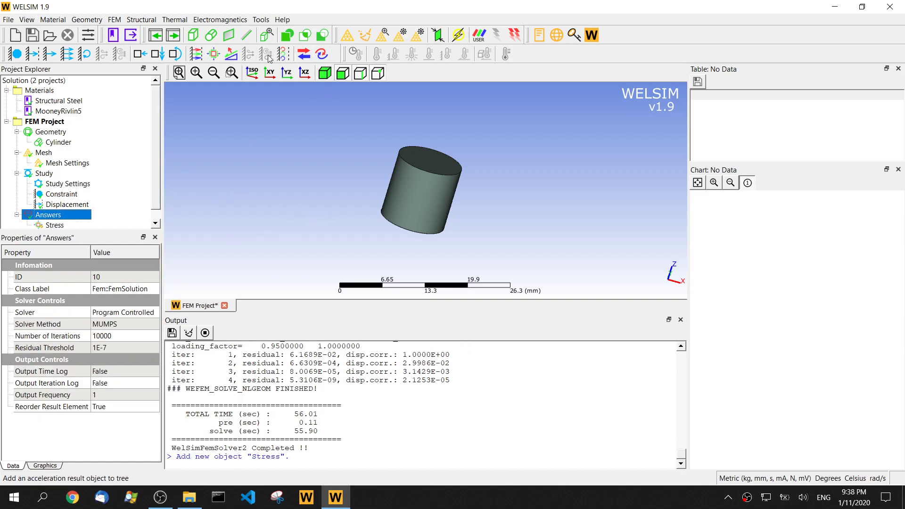
{"action": "left_click", "coordinate": [304, 54]}
{"action": "scroll", "coordinate": [132, 136], "scroll_direction": "down", "scroll_amount": 1}
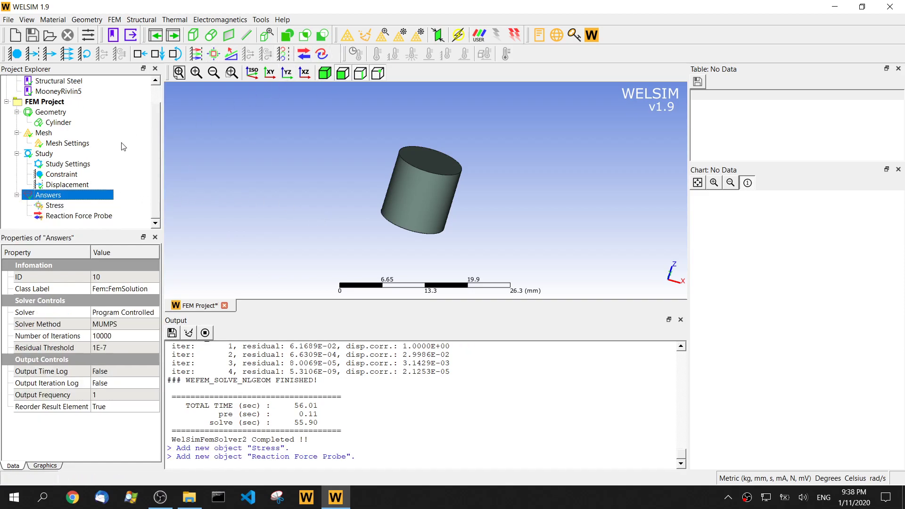
Show the stress contour for set 20 and enlarge the stress table and chart
{"action": "left_click", "coordinate": [69, 207]}
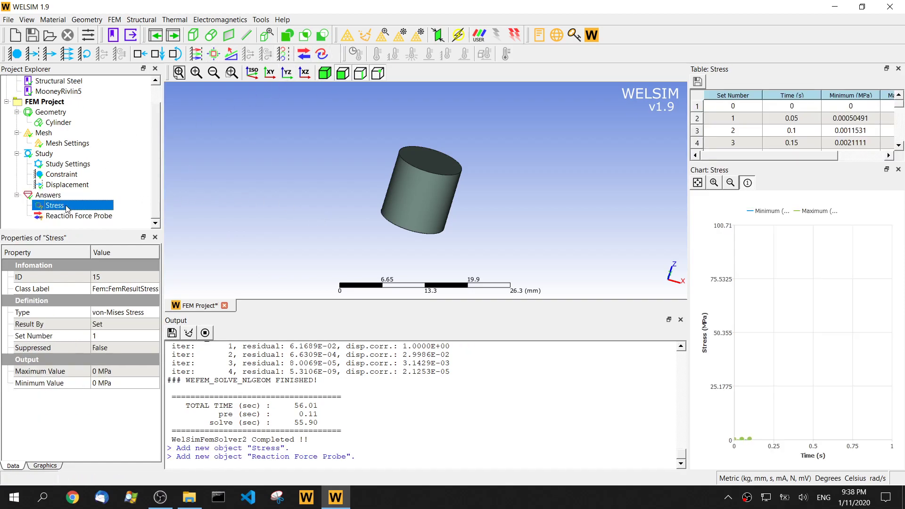
{"action": "left_click", "coordinate": [114, 335]}
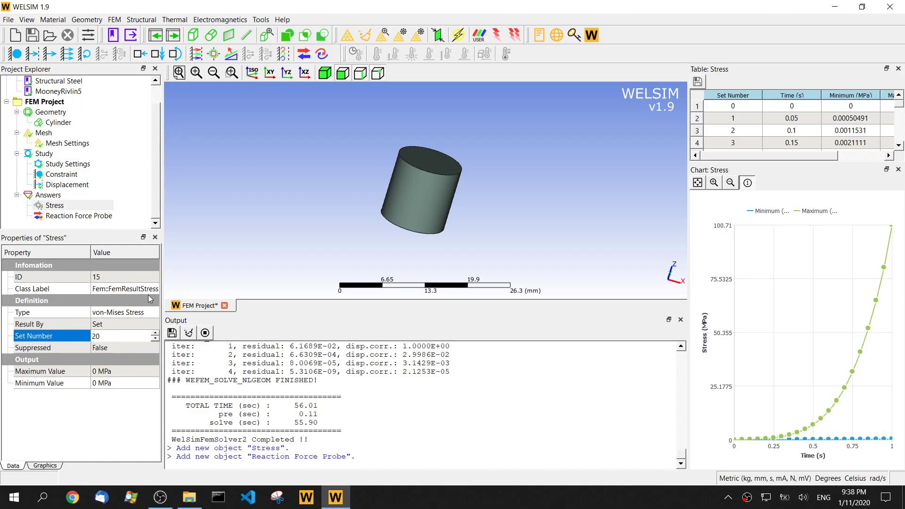
{"action": "left_click", "coordinate": [64, 208]}
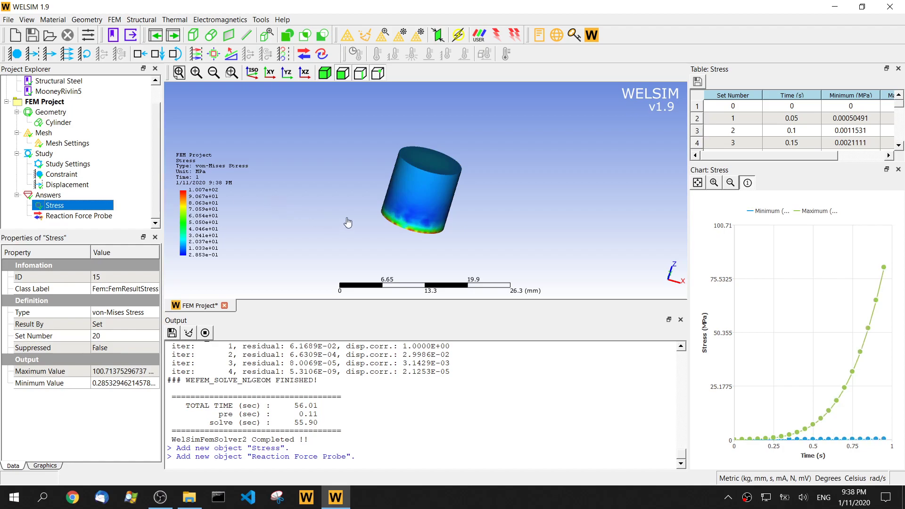
{"action": "left_click_drag", "start_coordinate": [401, 198], "coordinate": [424, 193]}
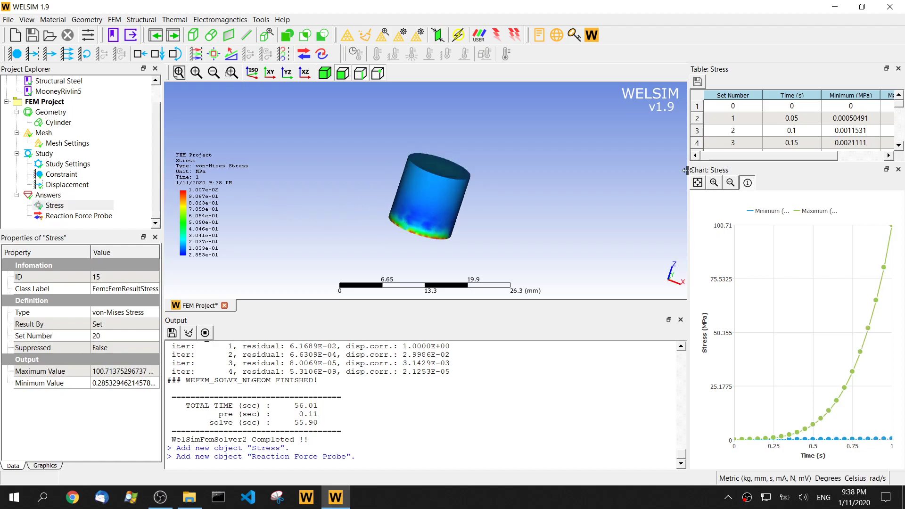
{"action": "left_click_drag", "start_coordinate": [689, 172], "coordinate": [616, 172]}
{"action": "left_click_drag", "start_coordinate": [733, 166], "coordinate": [736, 241]}
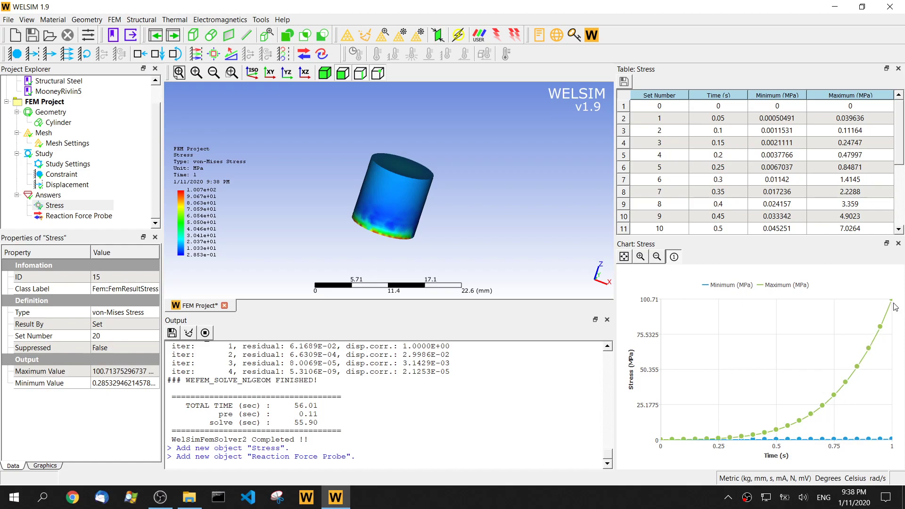
Turn on Show Deformation so the contour displays the compressed cylinder
{"action": "left_click", "coordinate": [46, 466]}
{"action": "left_click", "coordinate": [77, 312]}
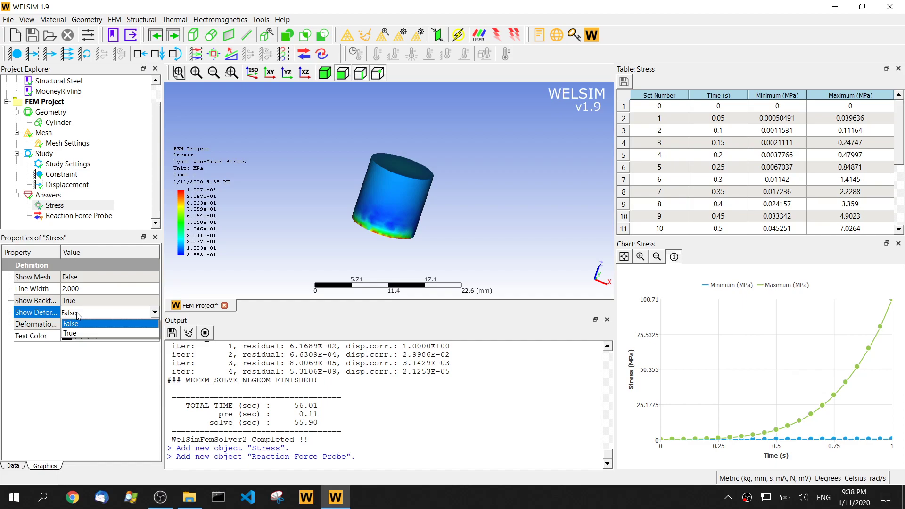
{"action": "double_click", "coordinate": [60, 252]}
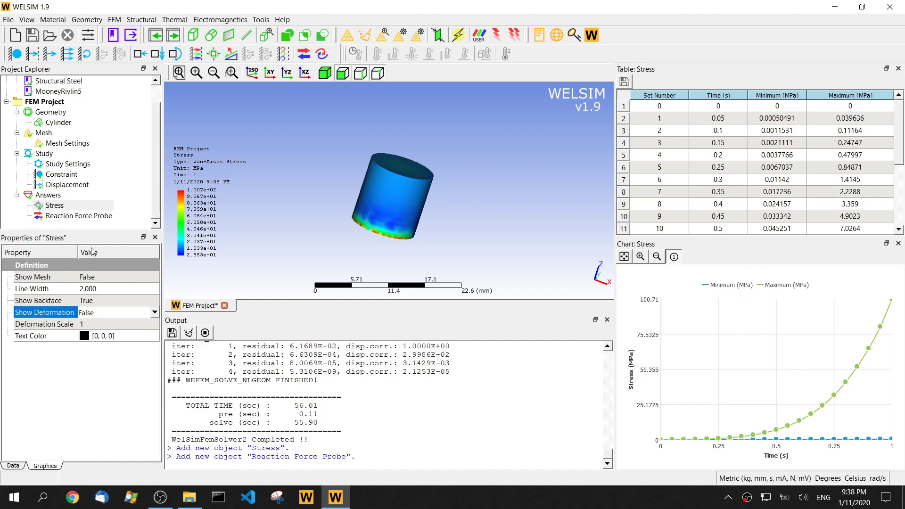
{"action": "left_click", "coordinate": [110, 316]}
{"action": "left_click", "coordinate": [105, 335]}
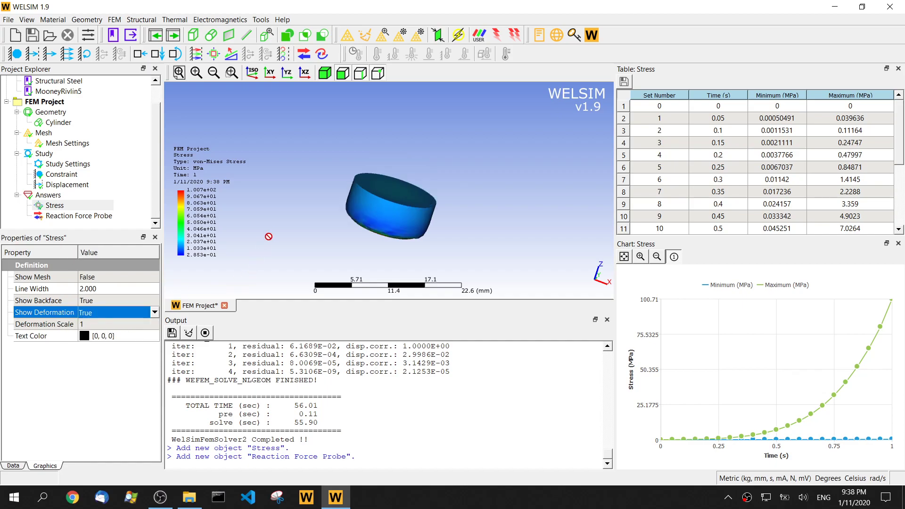
{"action": "left_click_drag", "start_coordinate": [270, 233], "coordinate": [356, 222]}
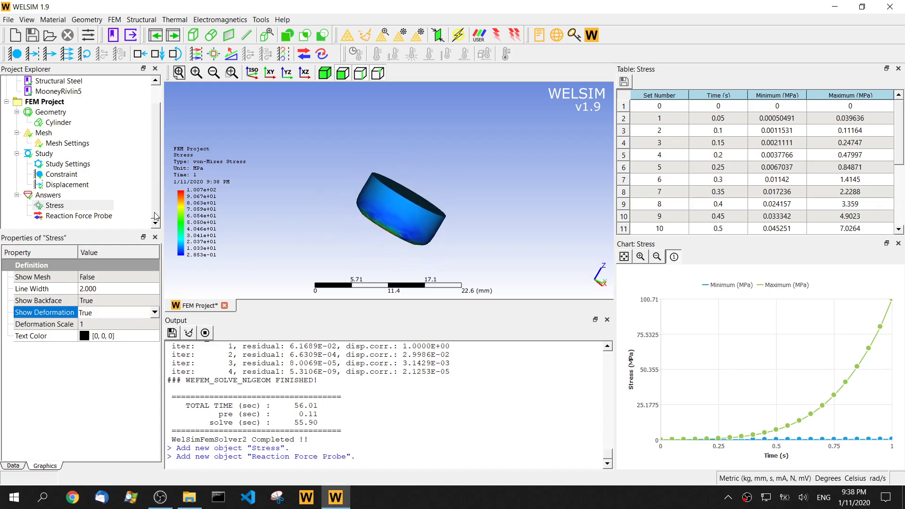
Check the final maximum stress of 100.71 MPa in the Stress table
{"action": "scroll", "coordinate": [826, 154], "scroll_direction": "down", "scroll_amount": 4}
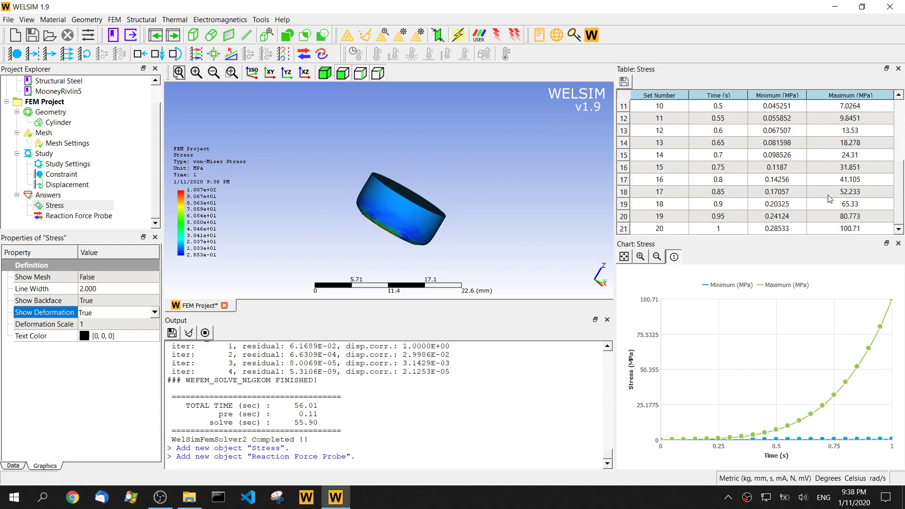
{"action": "left_click", "coordinate": [854, 230]}
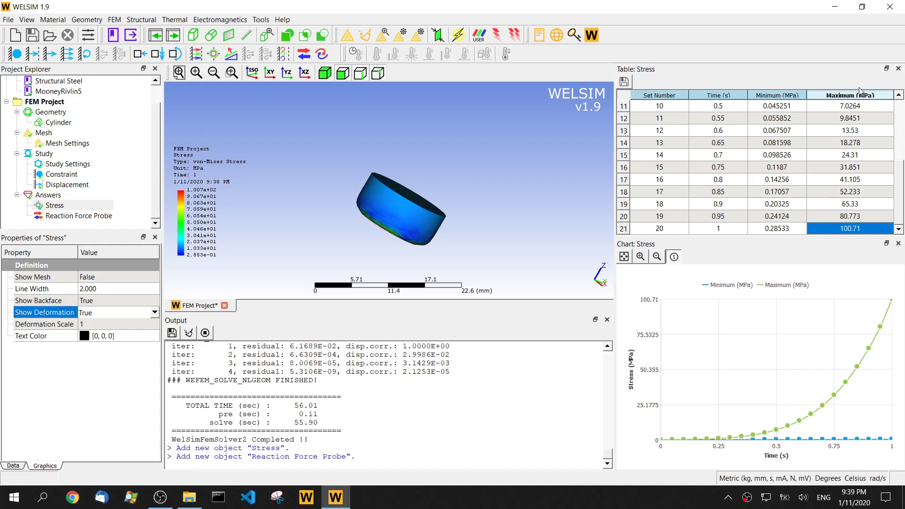
{"action": "left_click_drag", "start_coordinate": [431, 234], "coordinate": [468, 203]}
{"action": "left_click", "coordinate": [13, 466]}
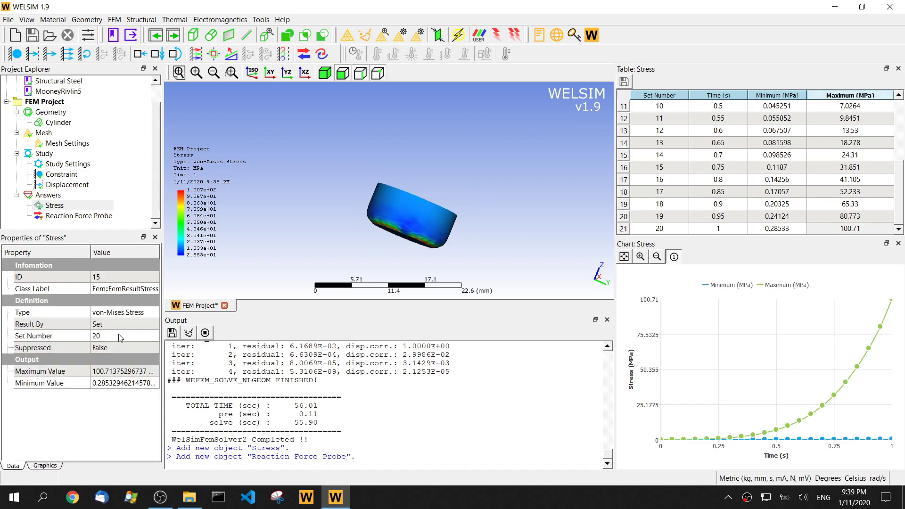
Assign the cylinder's end face as the Reaction Force Probe's geometry
{"action": "left_click", "coordinate": [70, 217]}
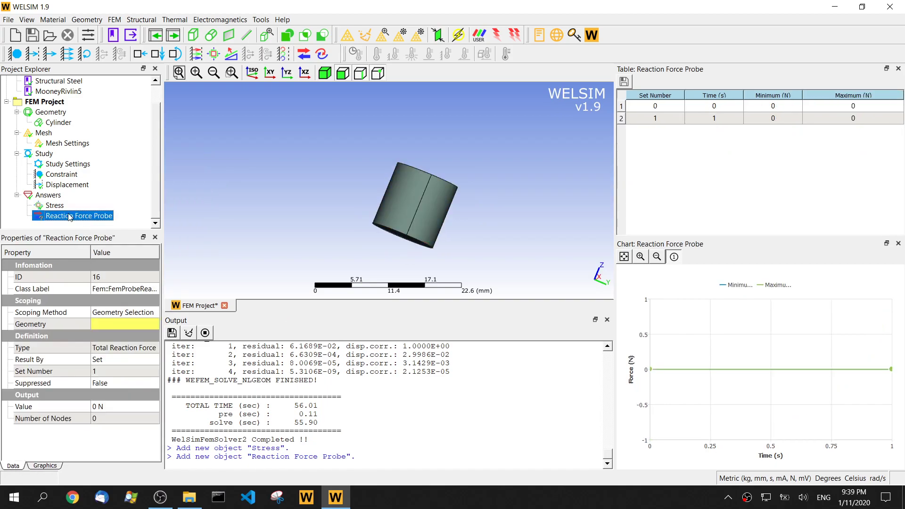
{"action": "left_click_drag", "start_coordinate": [327, 259], "coordinate": [357, 203]}
{"action": "left_click", "coordinate": [402, 231]}
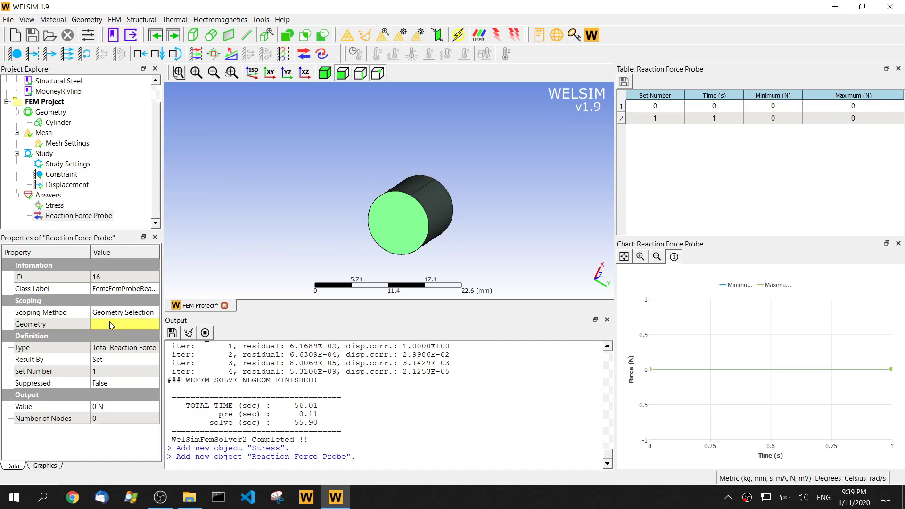
{"action": "left_click", "coordinate": [111, 325]}
{"action": "left_click", "coordinate": [110, 325]}
Set the probe's Set Number to 20, yielding 6509.78 N over 310 nodes
{"action": "left_click", "coordinate": [109, 374]}
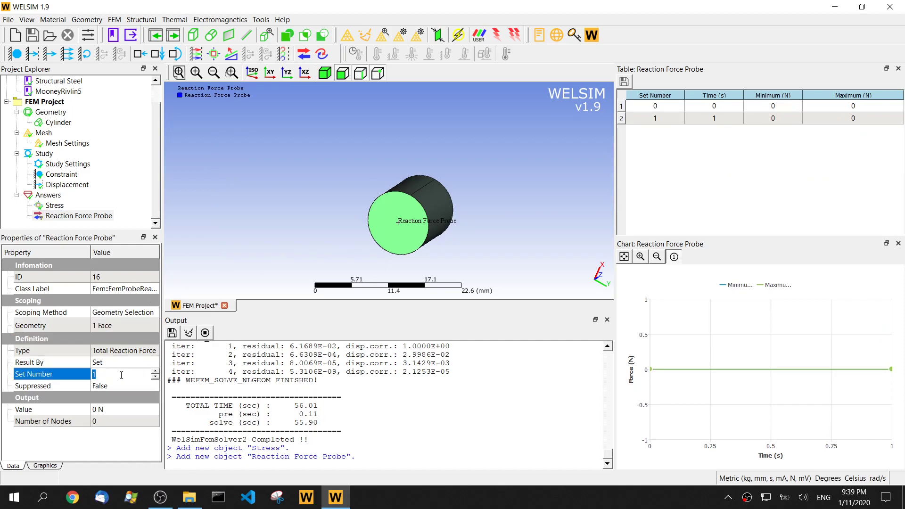
{"action": "type", "text": "20"}
{"action": "left_click", "coordinate": [63, 217]}
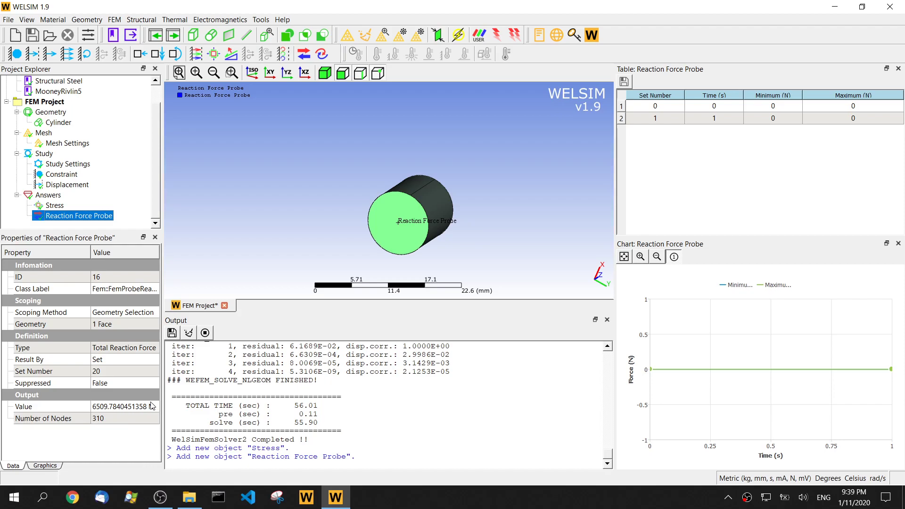
{"action": "mouse_move", "coordinate": [290, 199]}
{"action": "left_mouse_down"}
{"action": "mouse_move", "coordinate": [313, 188]}
{"action": "mouse_move", "coordinate": [348, 217]}
{"action": "mouse_move", "coordinate": [343, 162]}
{"action": "mouse_move", "coordinate": [293, 201]}
{"action": "left_mouse_up"}
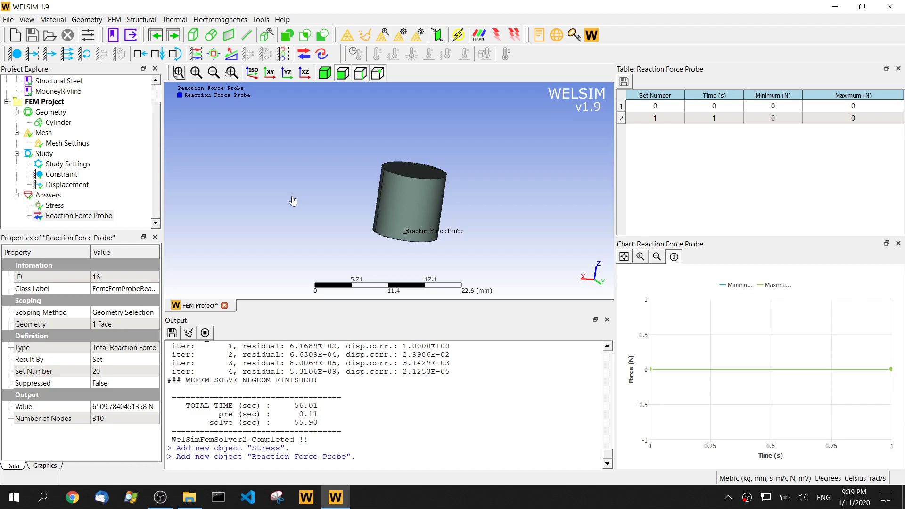
Widen the Properties value column and left dock so the 6509.784 N value shows fully
{"action": "left_click_drag", "start_coordinate": [91, 251], "coordinate": [85, 250]}
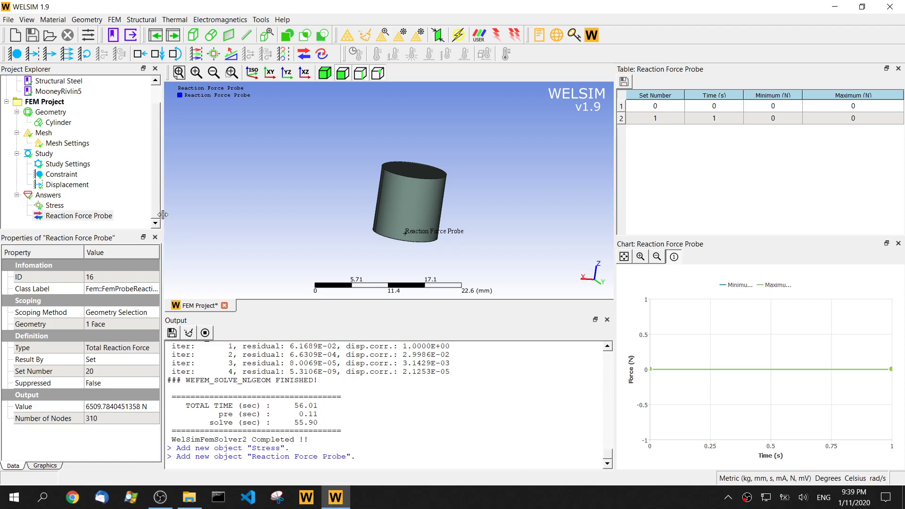
{"action": "left_click_drag", "start_coordinate": [163, 219], "coordinate": [175, 218]}
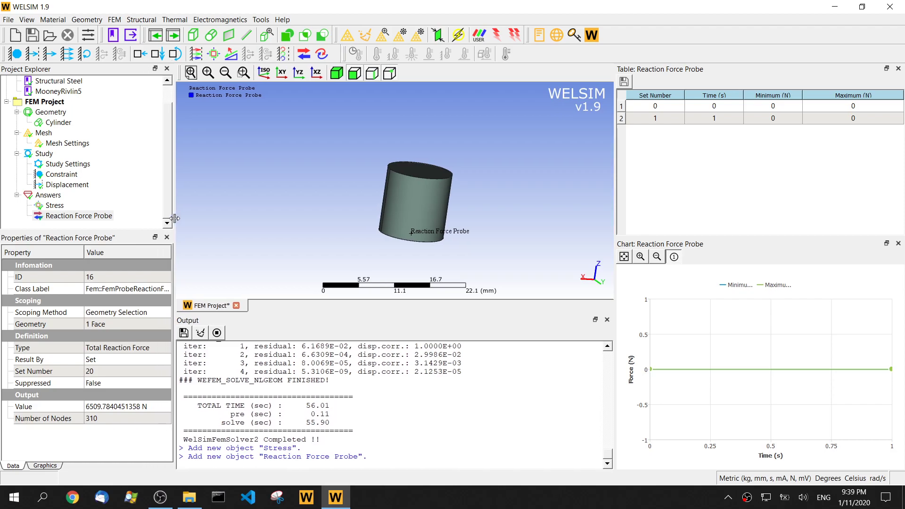